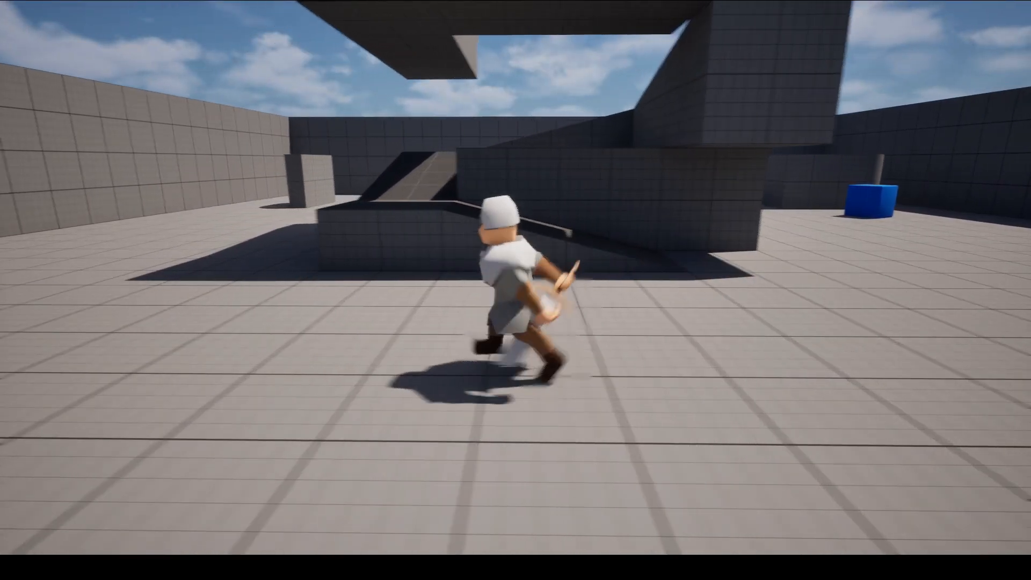
Test the character in play mode by running around the level and sheathing the sword, and return to the editor layout.
{"action": "key", "text": "s"}
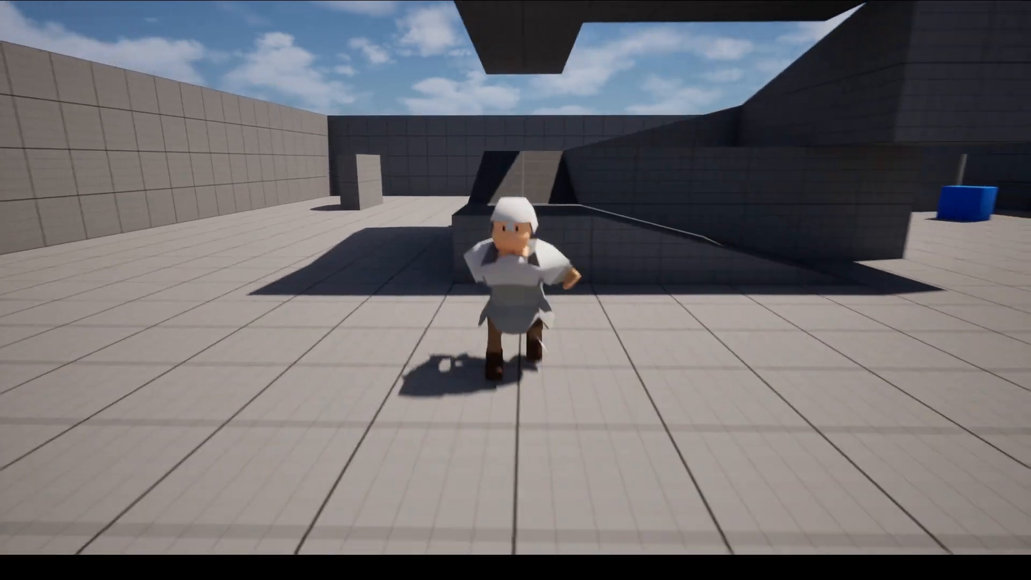
{"action": "key", "text": "d"}
{"action": "key", "text": "s"}
{"action": "key", "text": "a"}
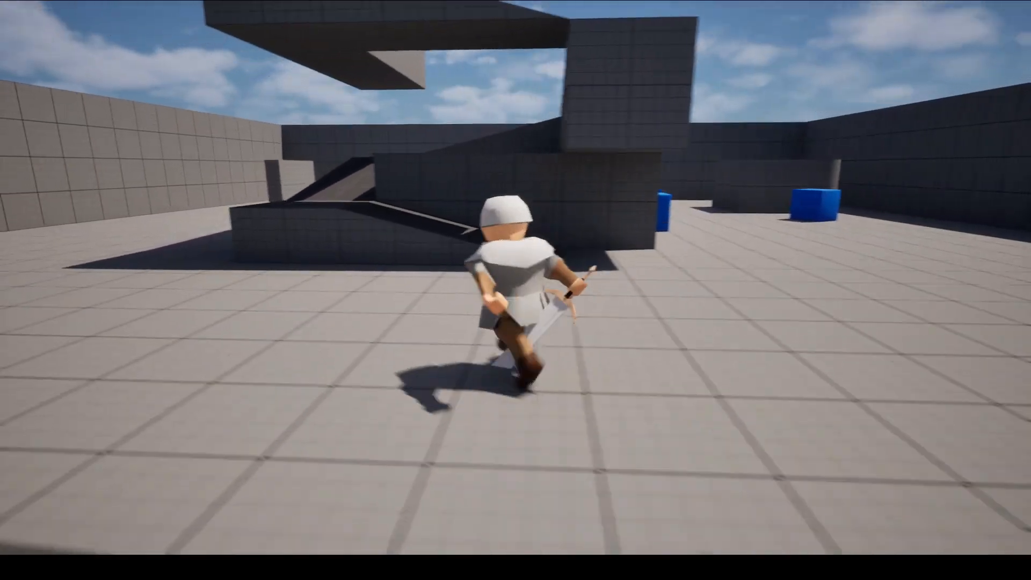
{"action": "key", "text": "d"}
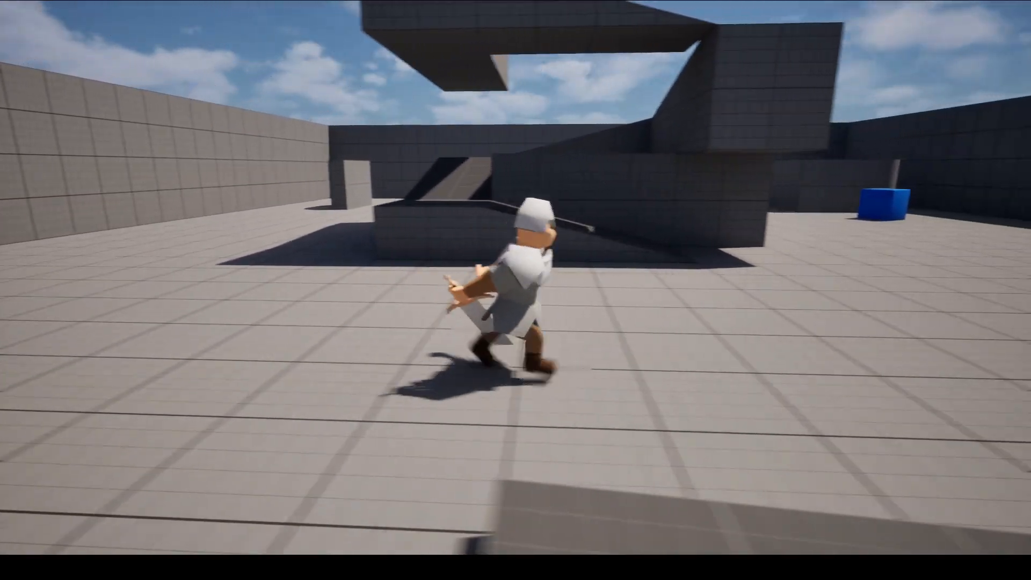
{"action": "key", "text": "a"}
{"action": "key", "text": "d"}
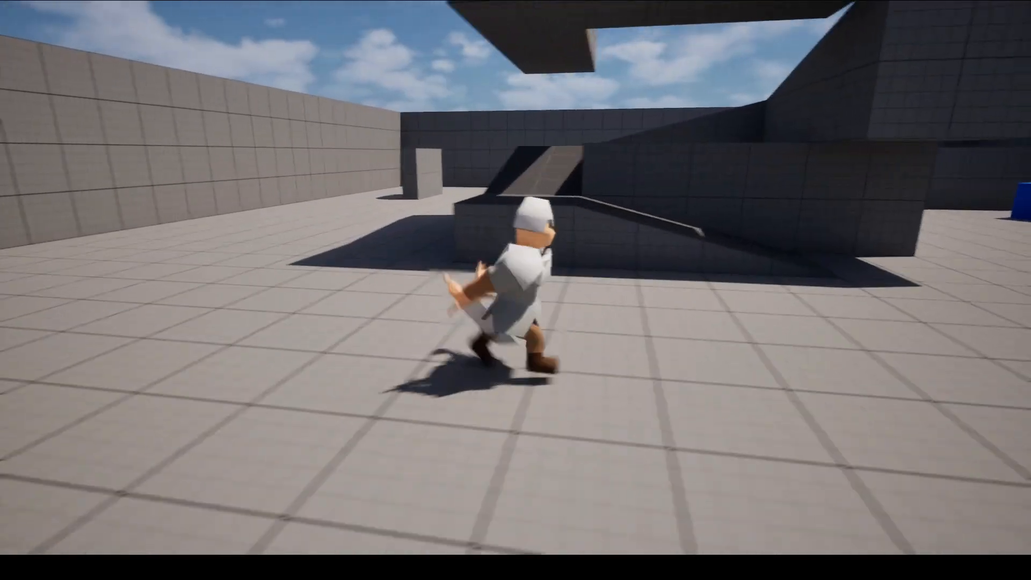
{"action": "key", "text": "s"}
{"action": "key", "text": "e"}
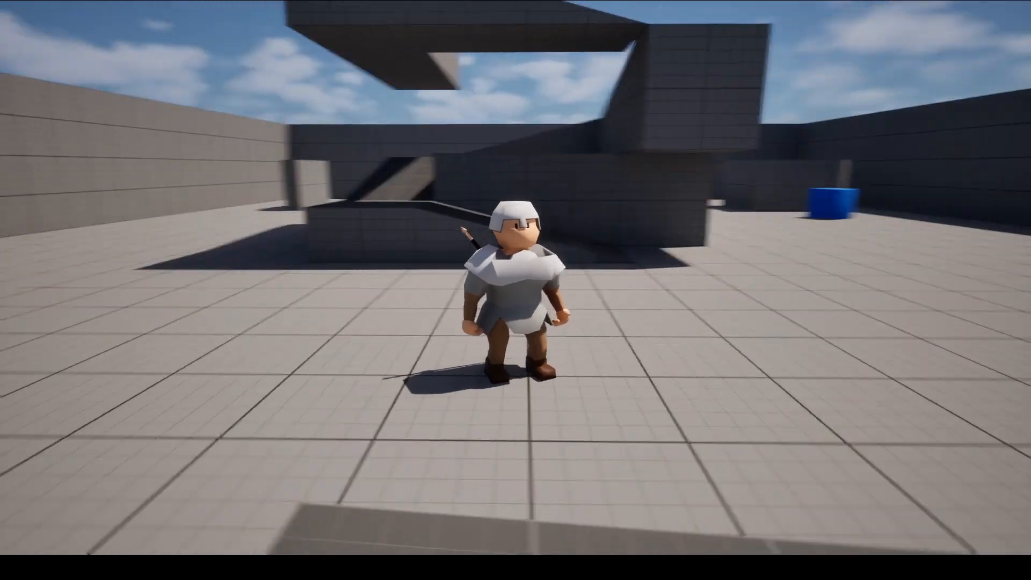
{"action": "key", "text": "d"}
{"action": "key", "text": "w"}
{"action": "key", "text": "Escape"}
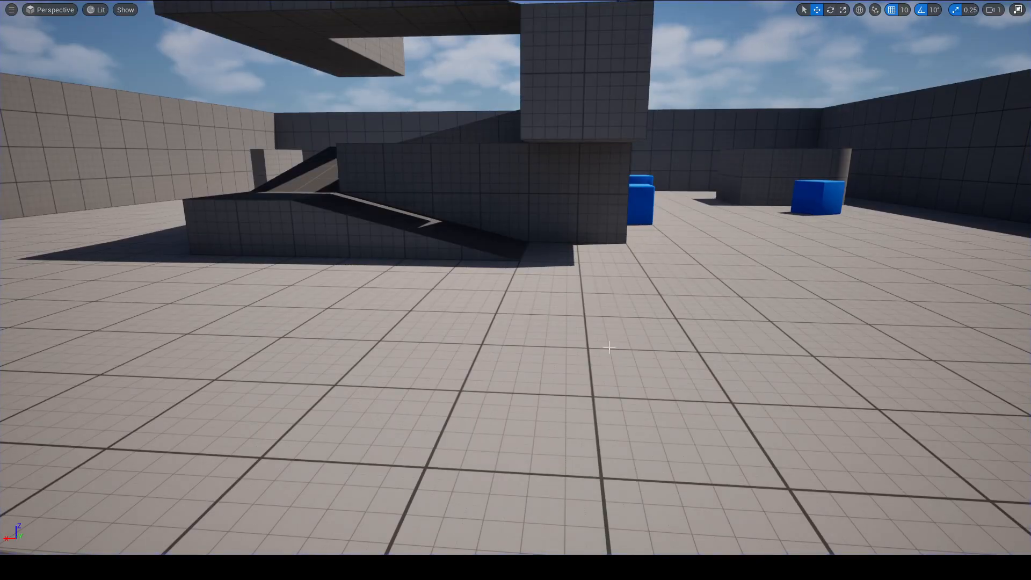
{"action": "key", "text": "F11"}
{"action": "left_click_drag", "start_coordinate": [479, 358], "coordinate": [478, 249]}
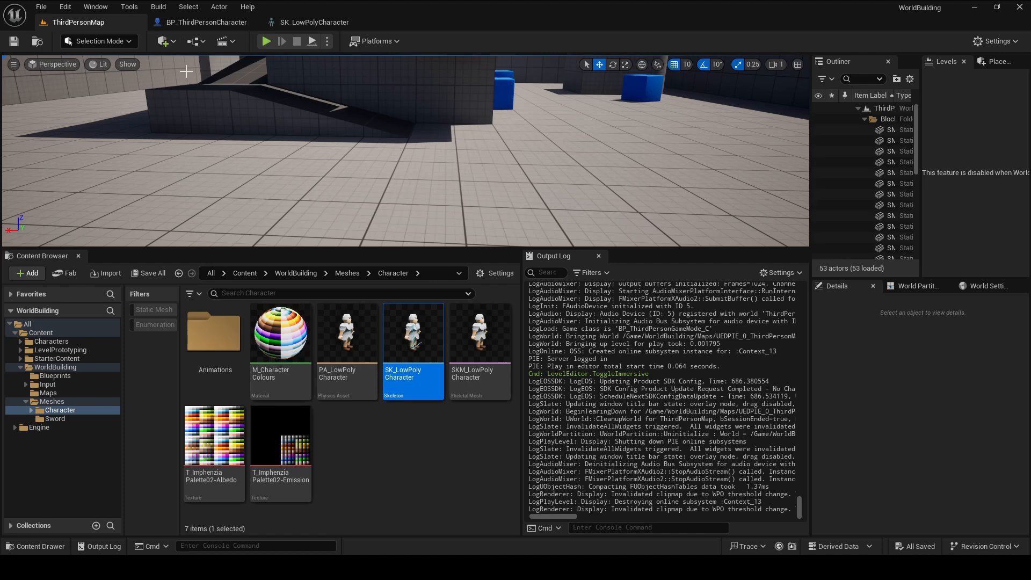
Examine the transform values of the MyCharacterBase root bone in the SK_LowPolyCharacter skeleton.
{"action": "left_click", "coordinate": [321, 24]}
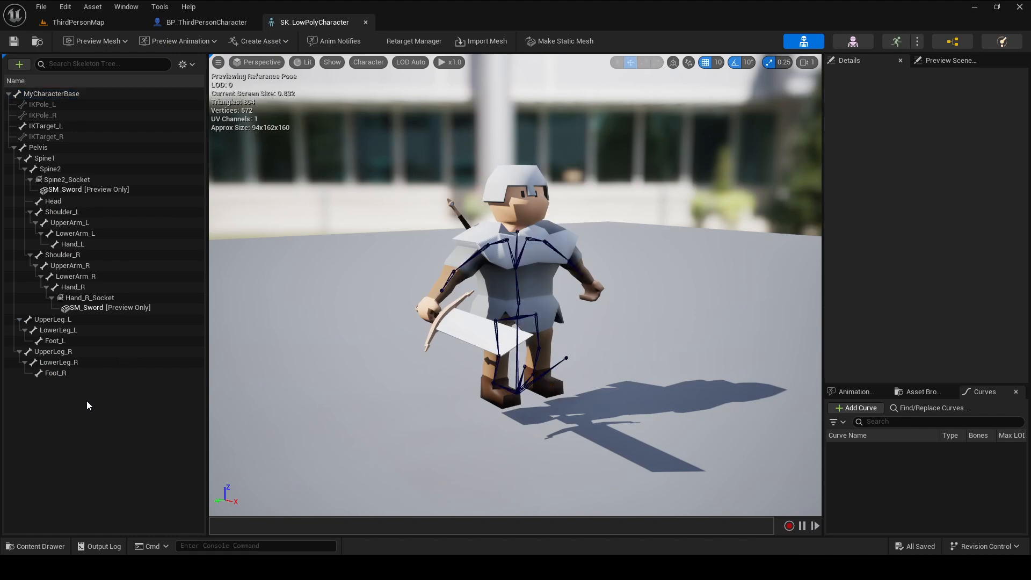
{"action": "left_click", "coordinate": [66, 93]}
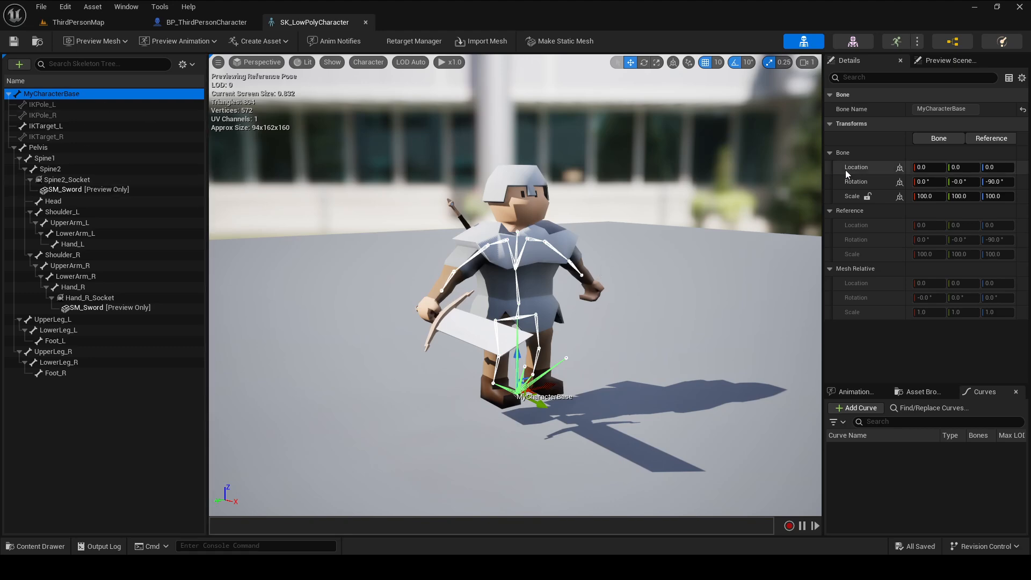
{"action": "left_click", "coordinate": [58, 106]}
{"action": "left_click", "coordinate": [71, 94]}
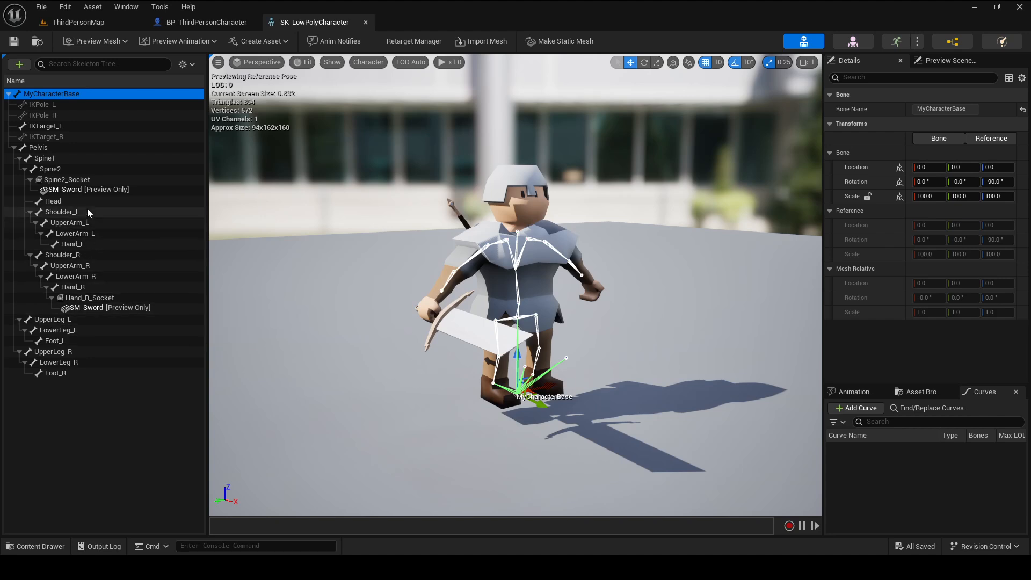
Inspect the Spine2_Socket parameters and the sword attached to the character's back.
{"action": "left_click", "coordinate": [81, 181]}
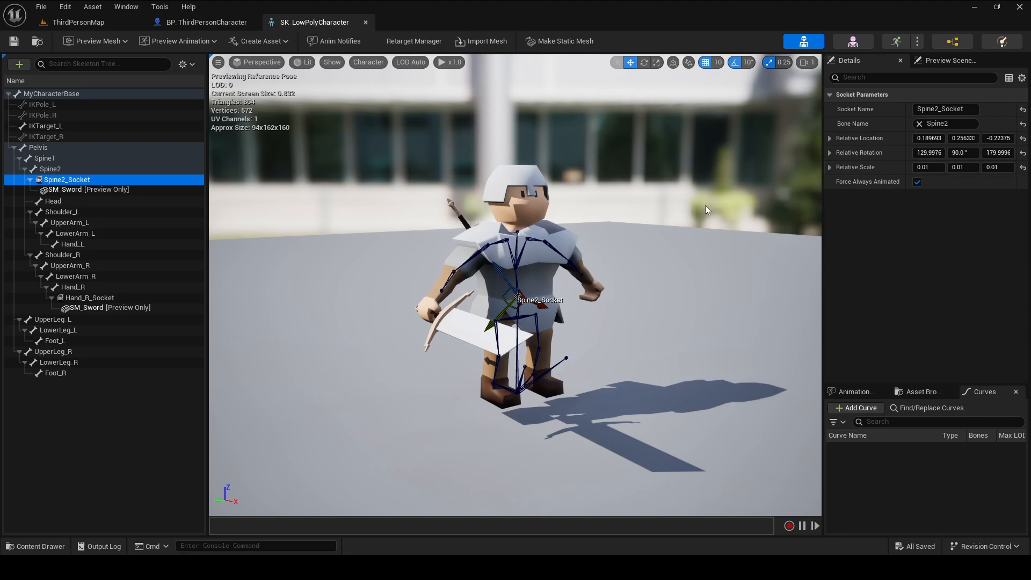
{"action": "key", "text": "a"}
{"action": "right_click_drag", "start_coordinate": [430, 279], "coordinate": [422, 259]}
{"action": "key", "text": "w"}
{"action": "scroll", "coordinate": [430, 280], "scroll_direction": "down", "scroll_amount": 1}
{"action": "key", "text": "s"}
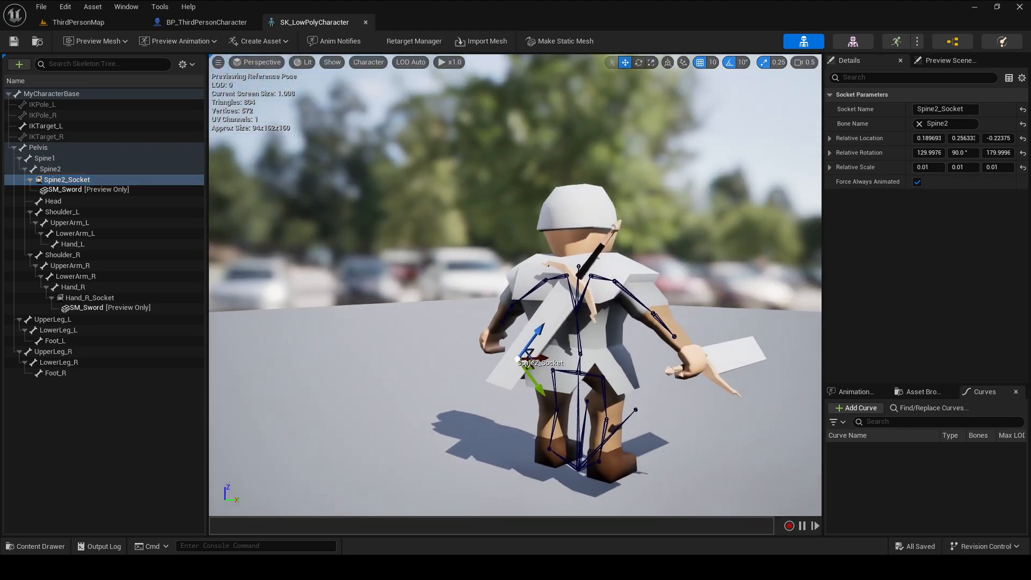
Set the Spine2_Socket's relative scale to 1.0 on all three axes and check the sword's size in the preview.
{"action": "left_click", "coordinate": [928, 167]}
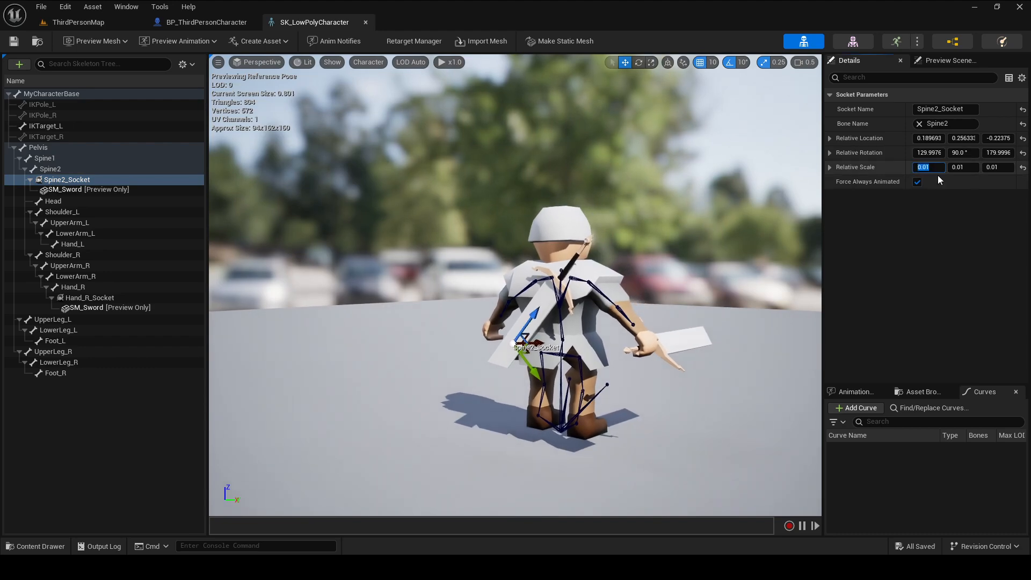
{"action": "type", "text": "1"}
{"action": "key", "text": "Tab"}
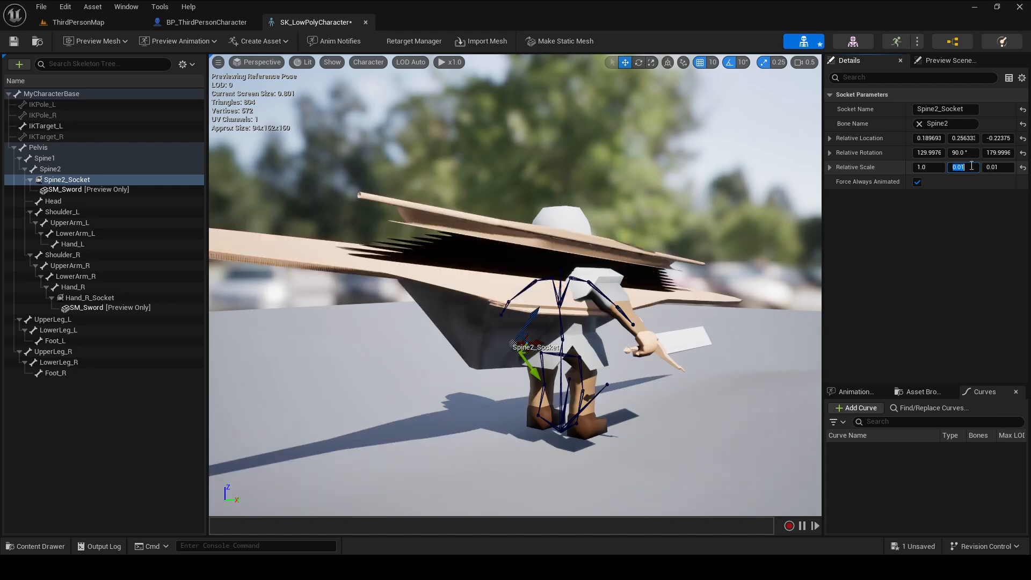
{"action": "type", "text": "1"}
{"action": "key", "text": "Tab"}
{"action": "type", "text": "1"}
{"action": "left_click", "coordinate": [765, 211]}
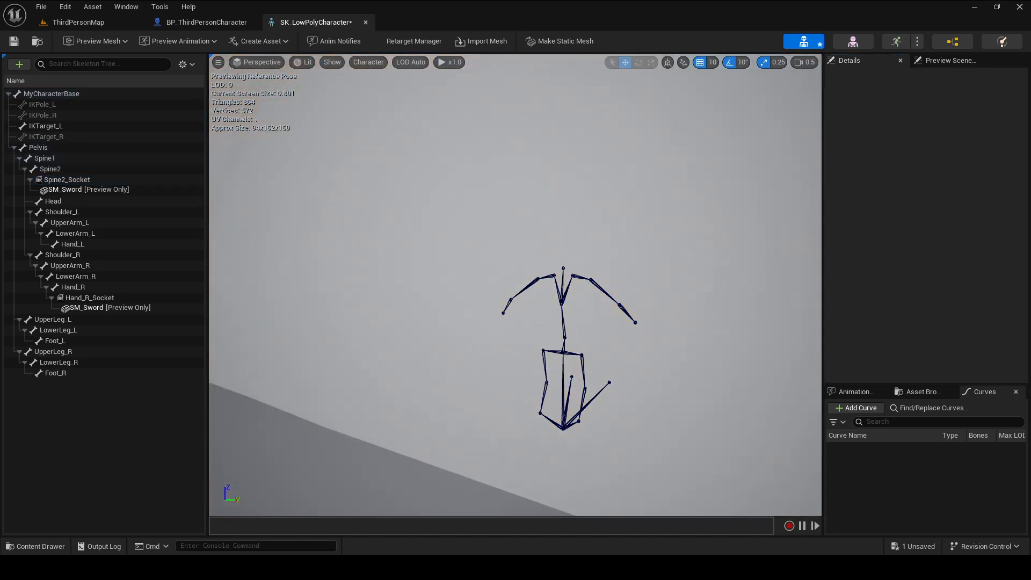
{"action": "key", "text": "s"}
{"action": "right_click_drag", "start_coordinate": [765, 211], "coordinate": [802, 206]}
{"action": "scroll", "coordinate": [765, 211], "scroll_direction": "up", "scroll_amount": 3}
{"action": "key", "text": "s"}
{"action": "scroll", "coordinate": [765, 211], "scroll_direction": "up", "scroll_amount": 3}
{"action": "key", "text": "w"}
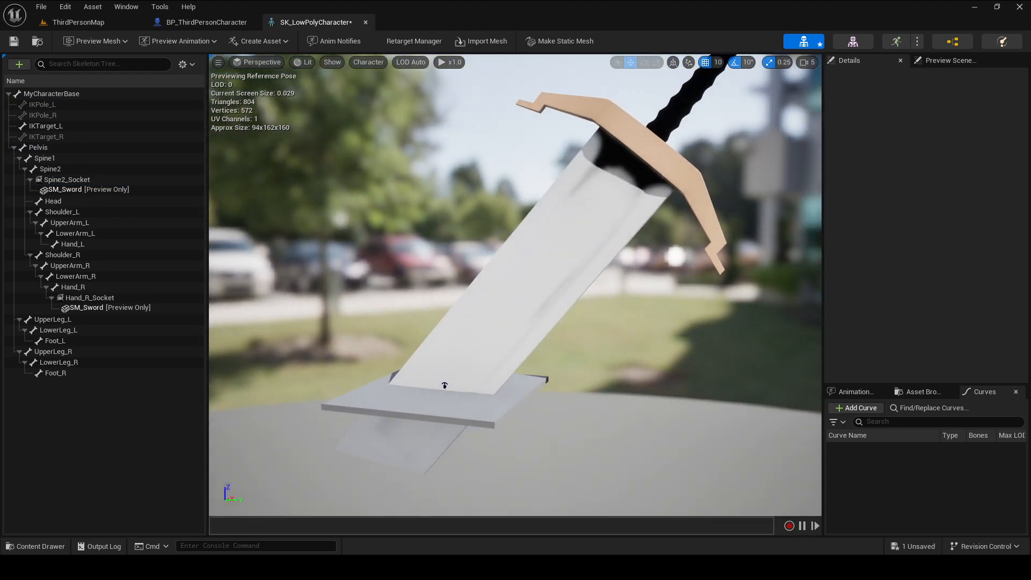
Set the Spine2_Socket's relative scale to 0.01 on all three axes.
{"action": "left_click", "coordinate": [88, 179]}
{"action": "left_click", "coordinate": [926, 169]}
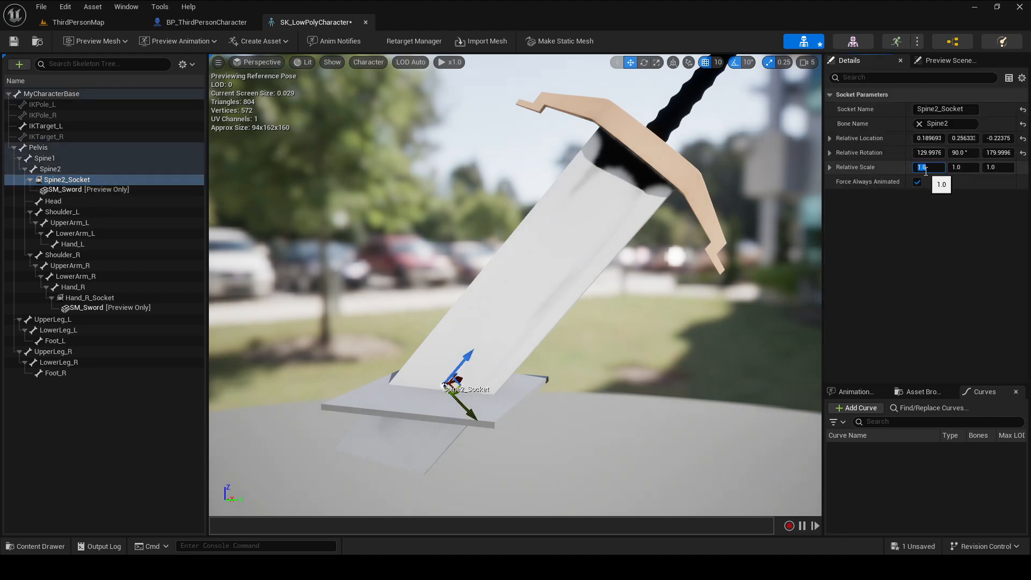
{"action": "type", "text": "01.01"}
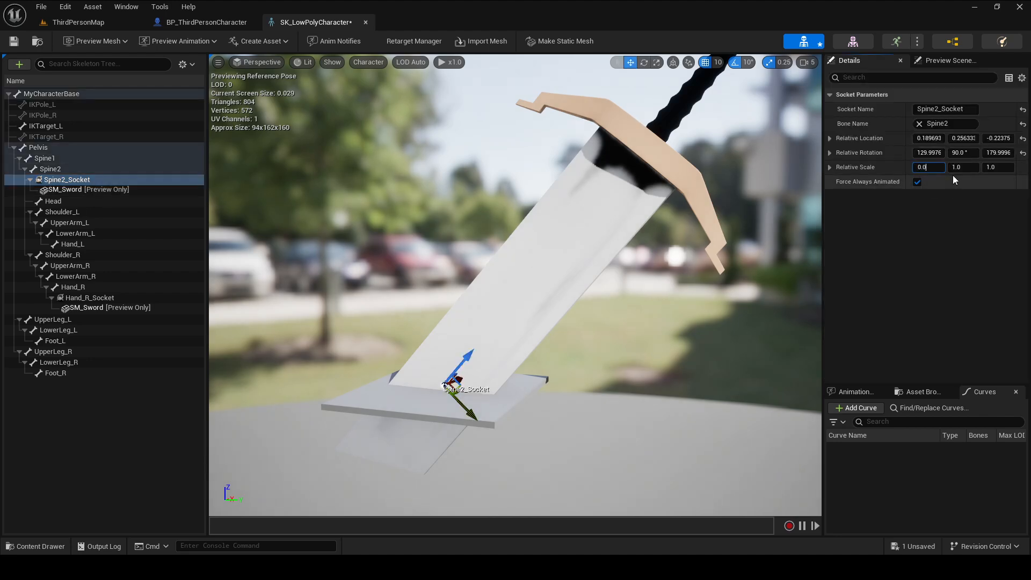
{"action": "key", "text": "Tab"}
{"action": "type", "text": "0.01"}
{"action": "key", "text": "Tab"}
{"action": "type", "text": "0.01"}
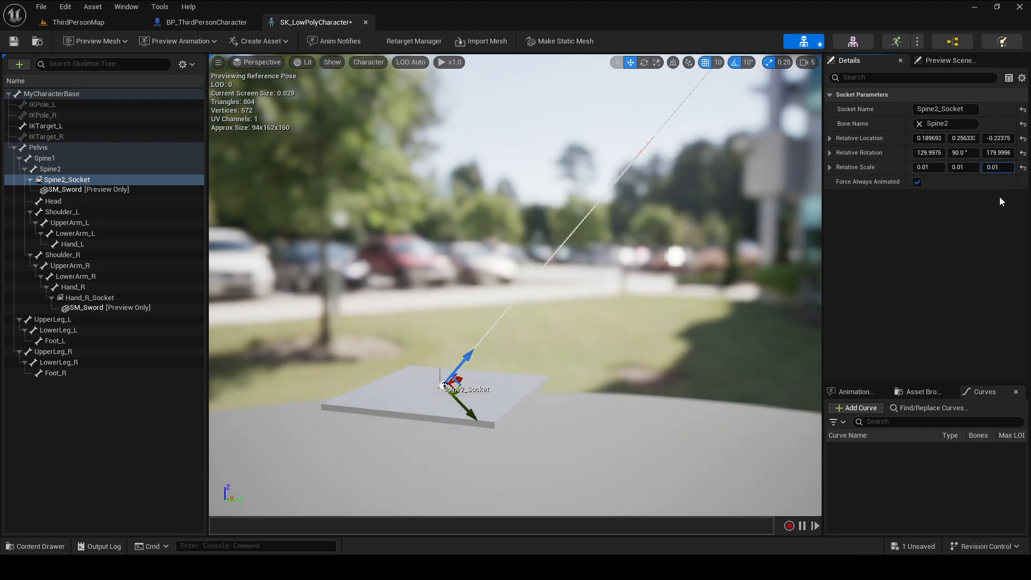
{"action": "key", "text": "Return"}
{"action": "key", "text": "w"}
{"action": "right_click_drag", "start_coordinate": [501, 322], "coordinate": [199, 387]}
{"action": "key", "text": "w"}
{"action": "scroll", "coordinate": [515, 285], "scroll_direction": "down", "scroll_amount": 5}
{"action": "key", "text": "d"}
{"action": "right_click_drag", "start_coordinate": [653, 444], "coordinate": [462, 440]}
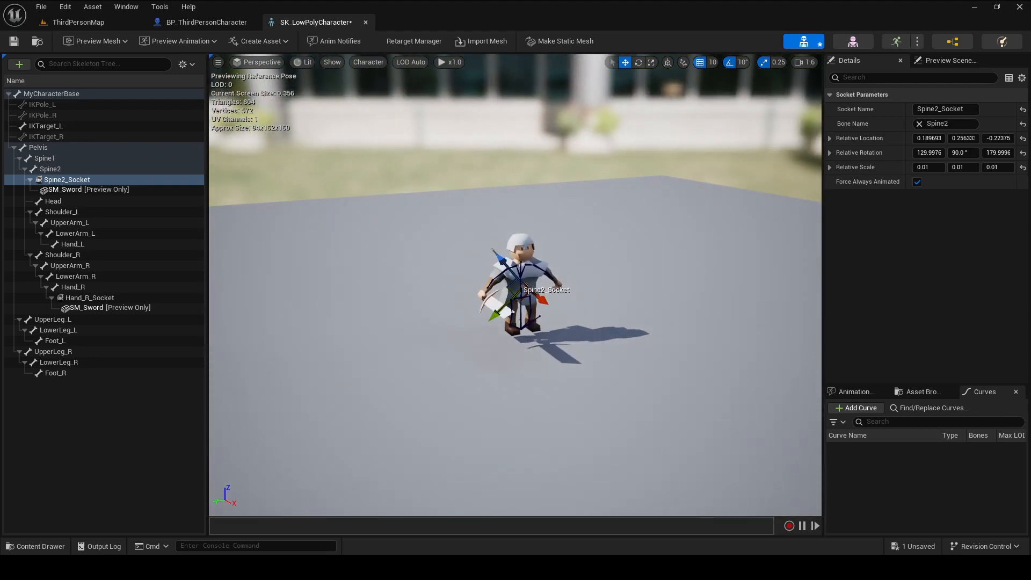
Switch to Blender and check the scene's unit scale and the BeefCake mesh's scale and dimensions.
{"action": "left_click", "coordinate": [849, 568]}
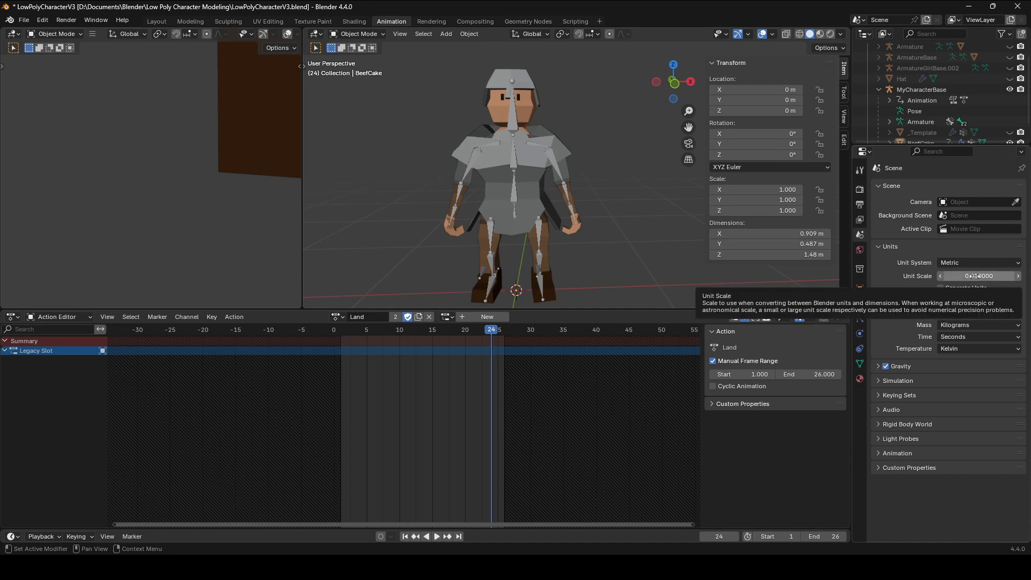
{"action": "left_click", "coordinate": [547, 187]}
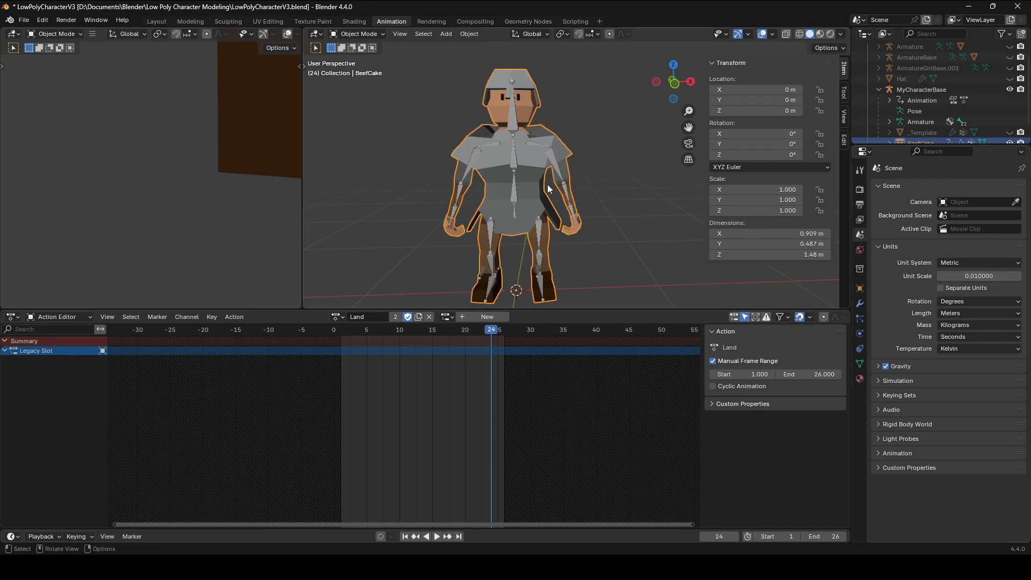
{"action": "left_click", "coordinate": [639, 210]}
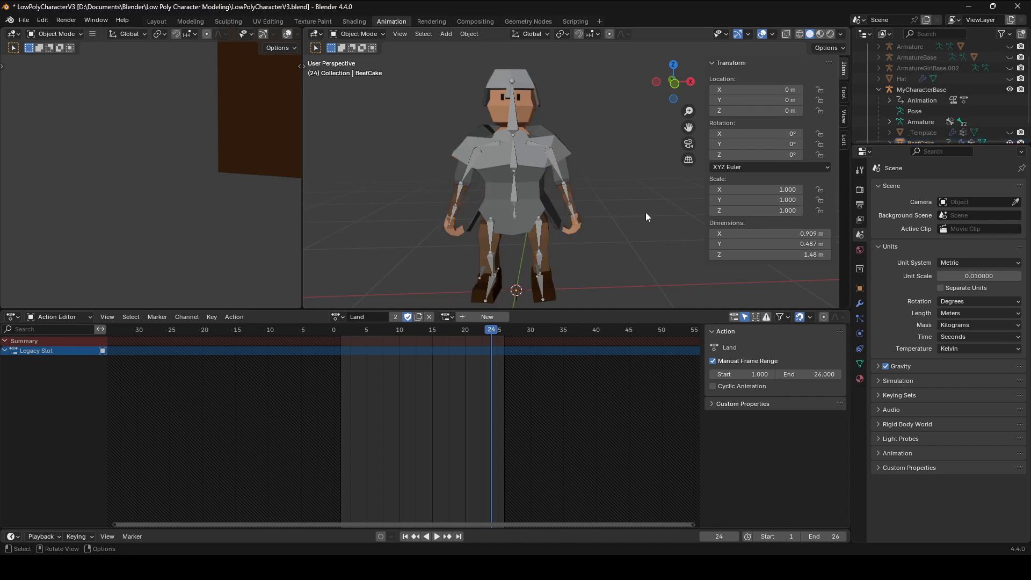
{"action": "left_click", "coordinate": [531, 174]}
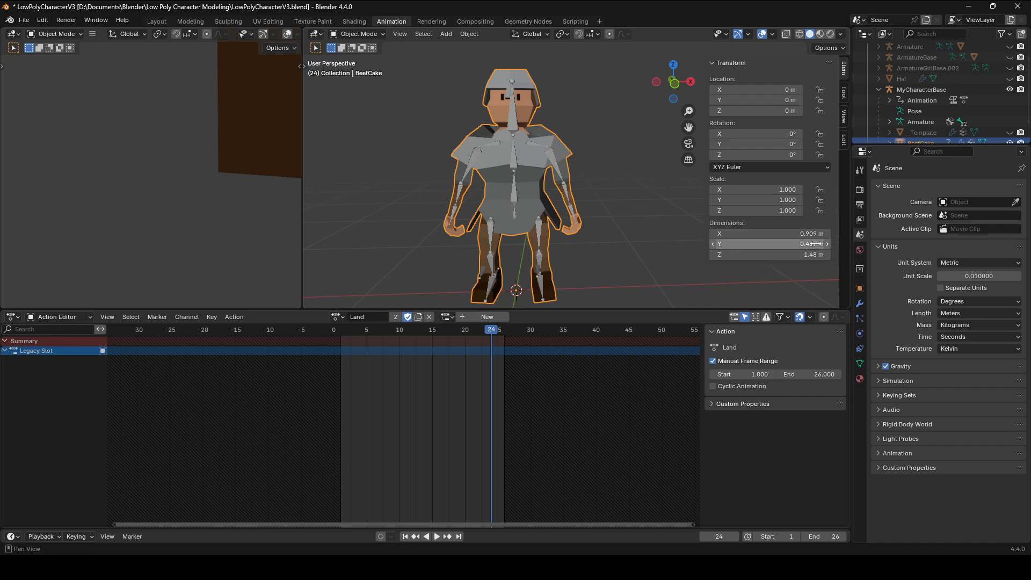
{"action": "left_click", "coordinate": [628, 179]}
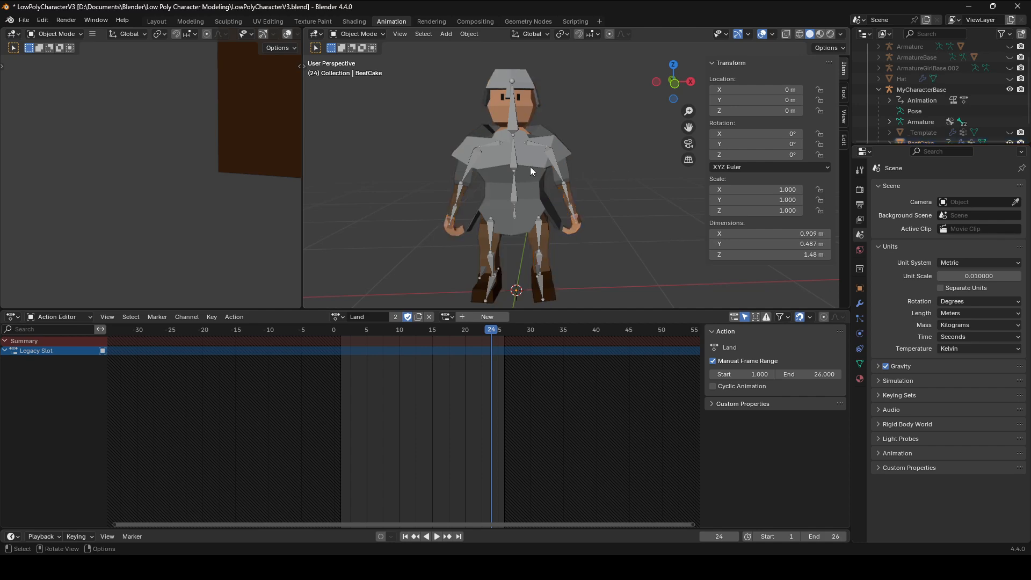
{"action": "left_click", "coordinate": [455, 145]}
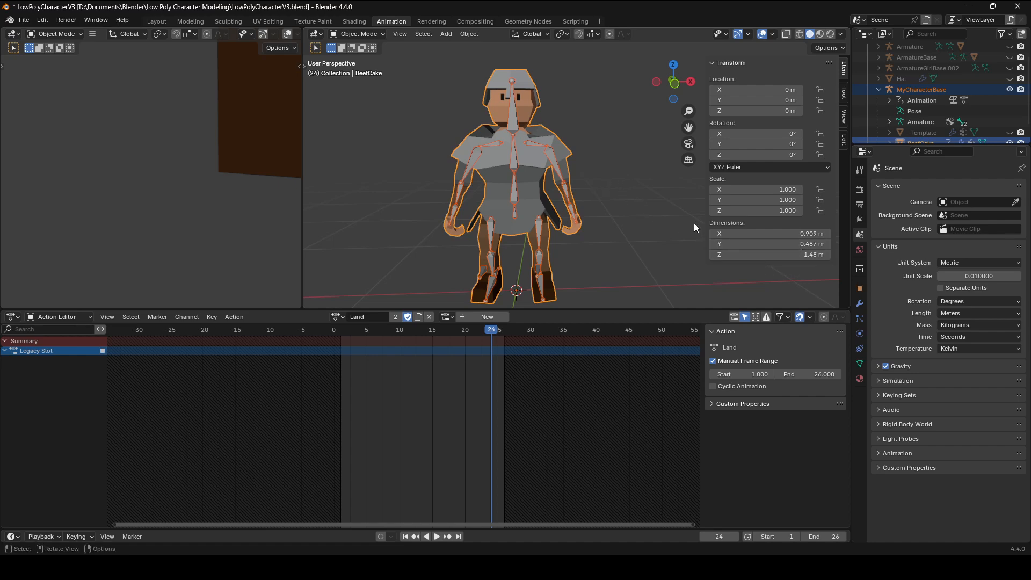
{"action": "left_click", "coordinate": [630, 214]}
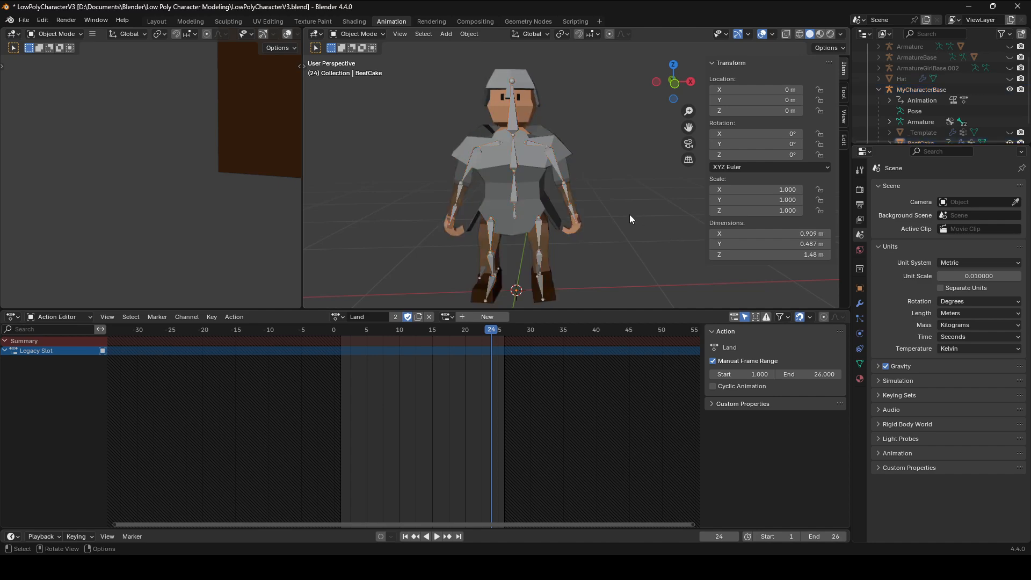
{"action": "left_click", "coordinate": [537, 168]}
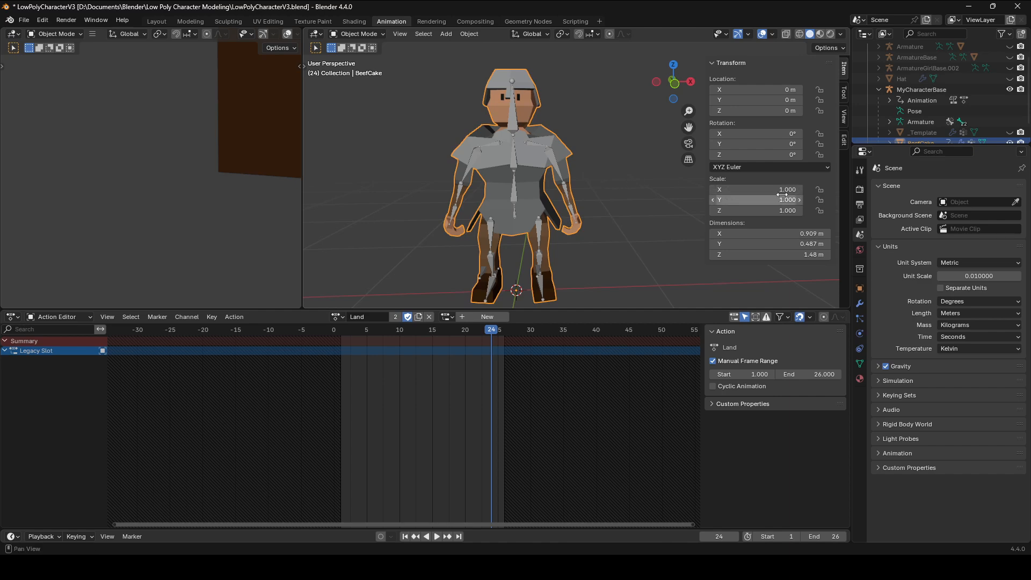
{"action": "left_click", "coordinate": [621, 176]}
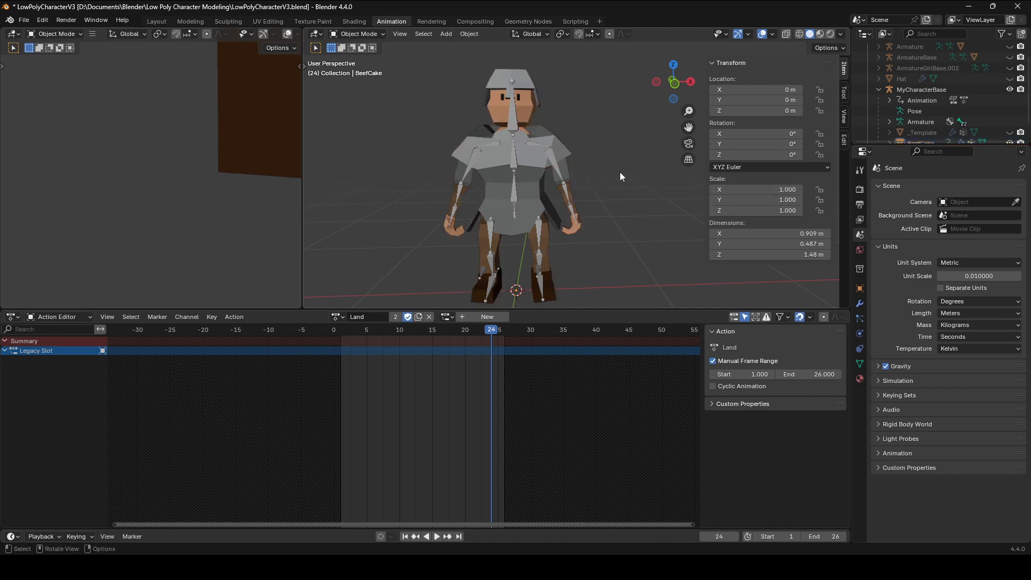
Apply the scale transform to the BeefCake mesh.
{"action": "left_click", "coordinate": [533, 174]}
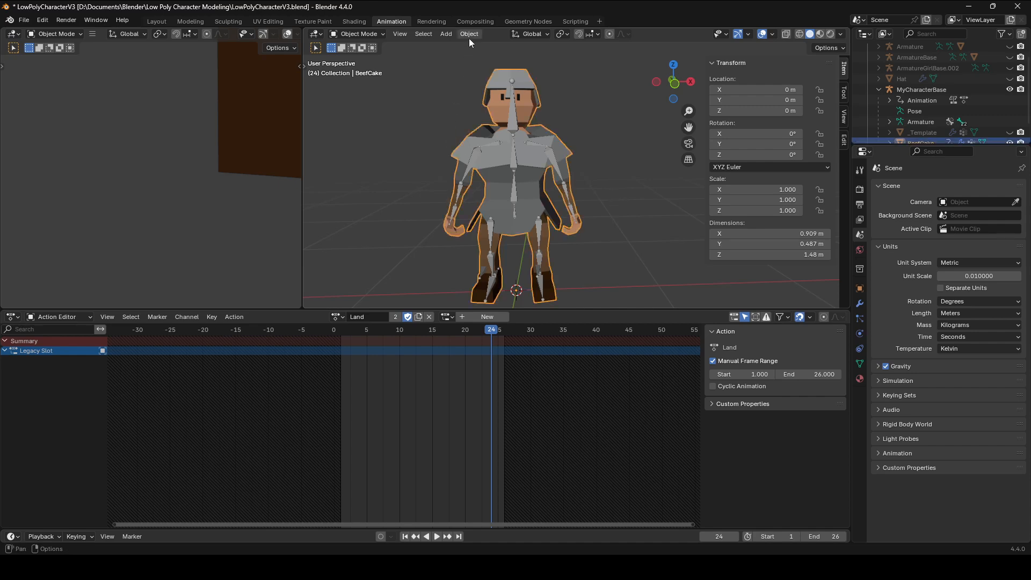
{"action": "left_click", "coordinate": [411, 152]}
{"action": "left_click", "coordinate": [482, 172]}
{"action": "key", "text": "ctrl+a"}
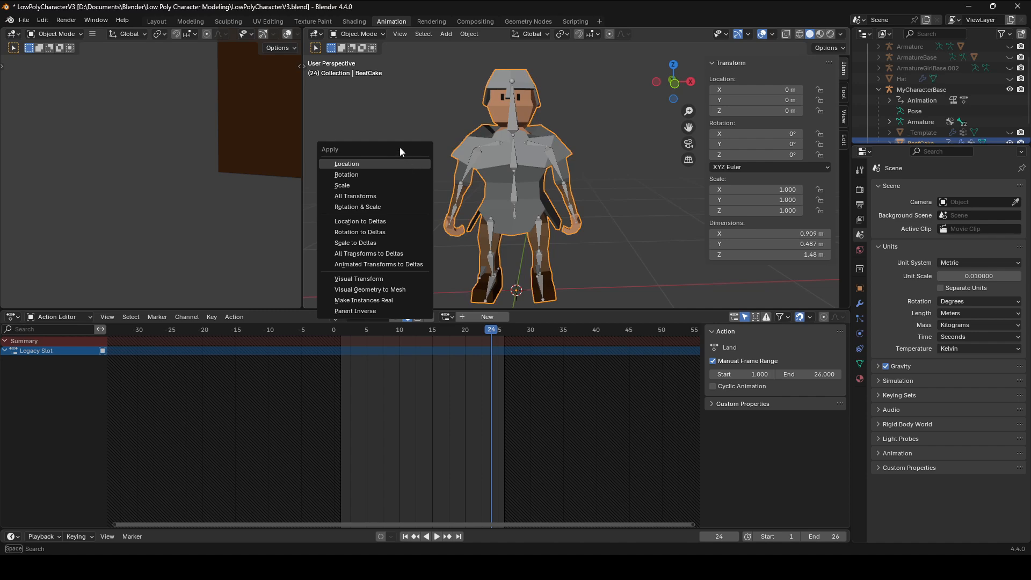
{"action": "left_click", "coordinate": [343, 185]}
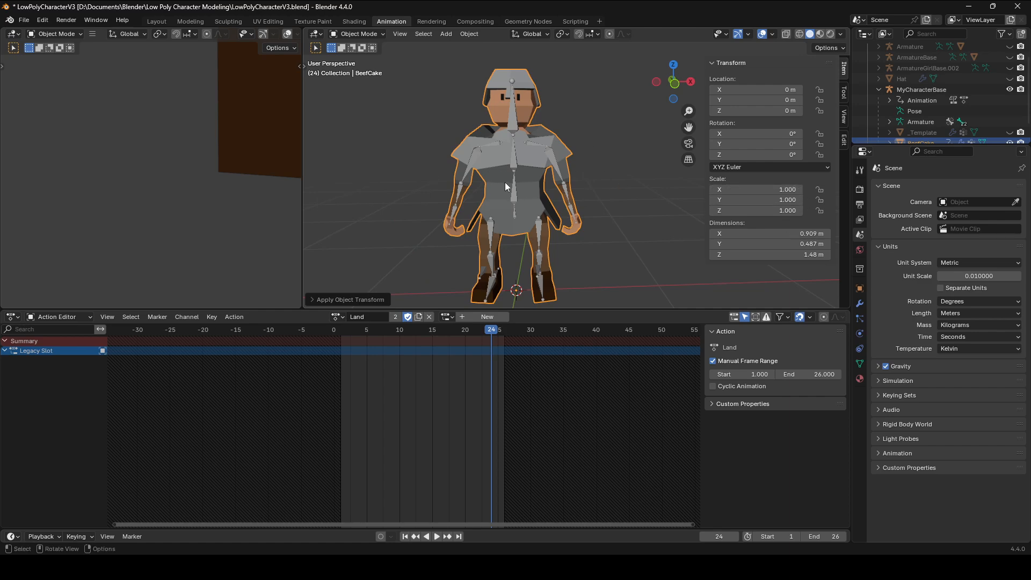
Compare the scale and dimensions of the MyCharacterBase armature with those of the BeefCake mesh.
{"action": "left_click", "coordinate": [513, 120]}
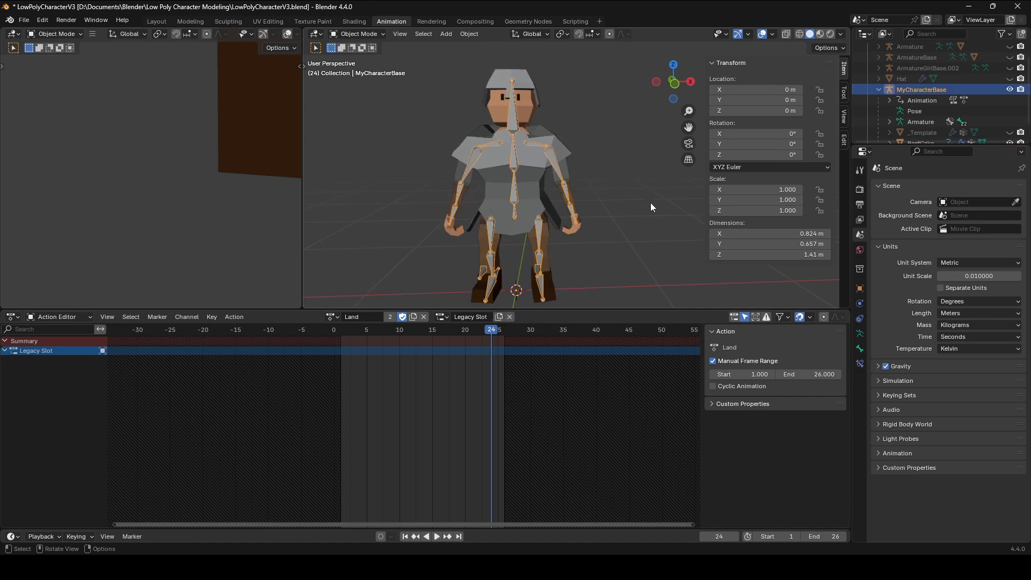
{"action": "left_click", "coordinate": [612, 161]}
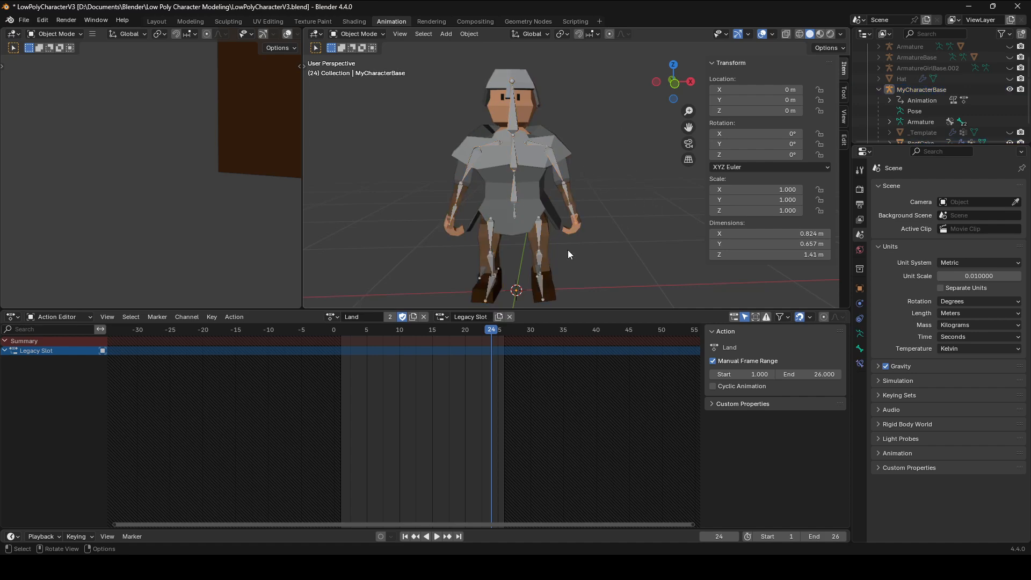
{"action": "left_click", "coordinate": [801, 254]}
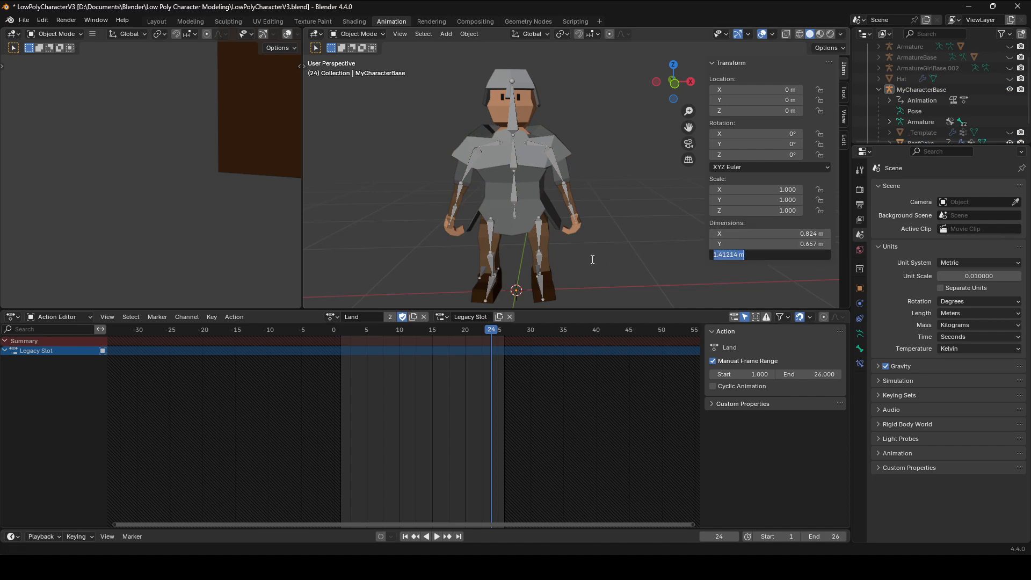
{"action": "left_click", "coordinate": [606, 246]}
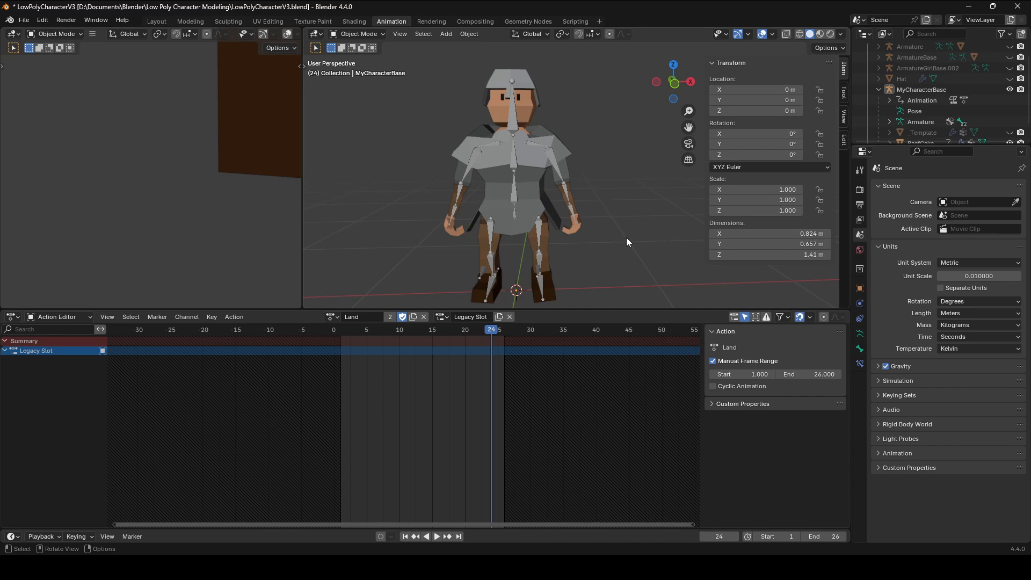
{"action": "left_click", "coordinate": [536, 179]}
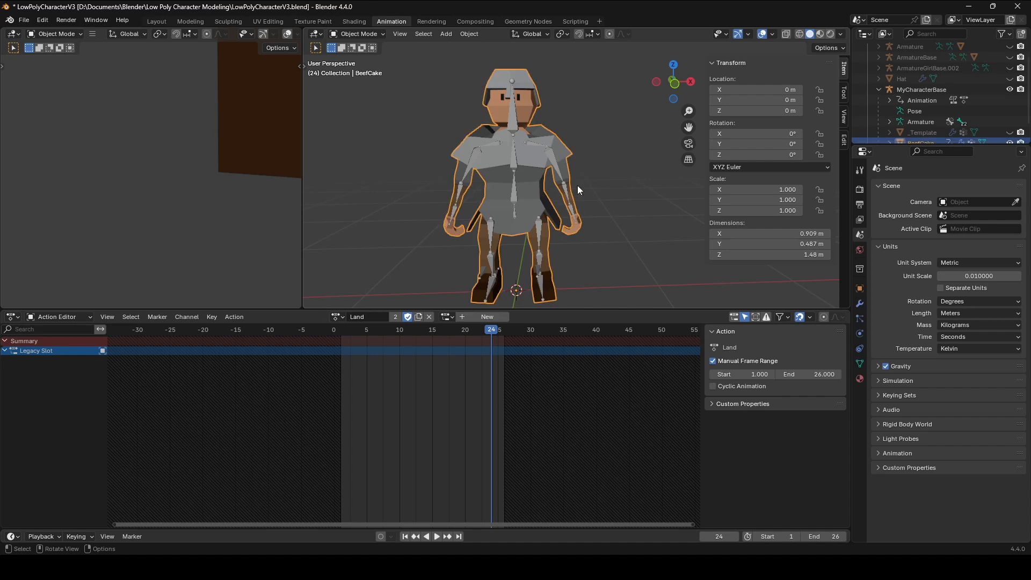
{"action": "left_click", "coordinate": [779, 274]}
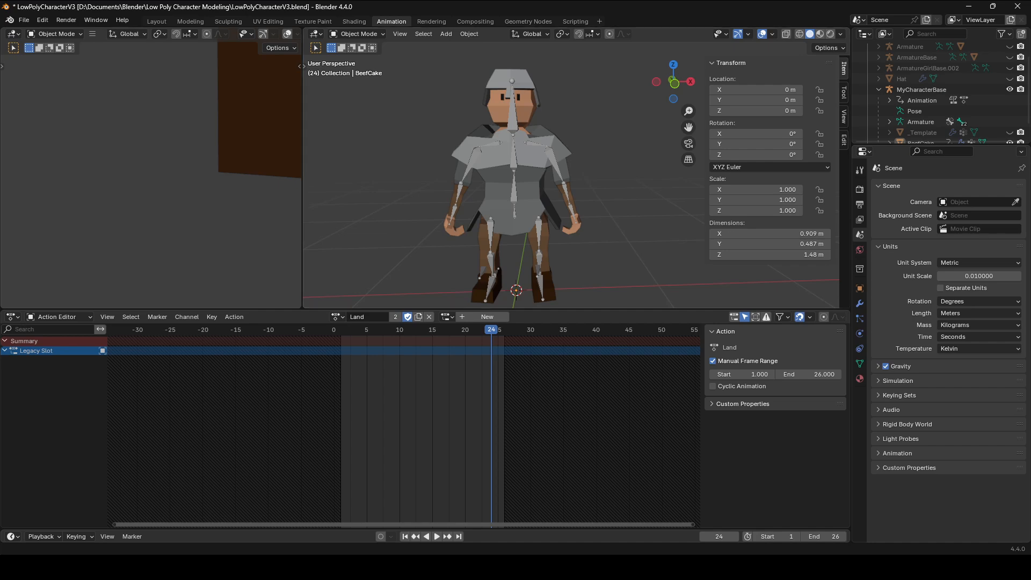
Open the FBX export settings and load the Unreal Engine operator preset.
{"action": "left_click", "coordinate": [24, 20]}
{"action": "mouse_move", "coordinate": [83, 170]}
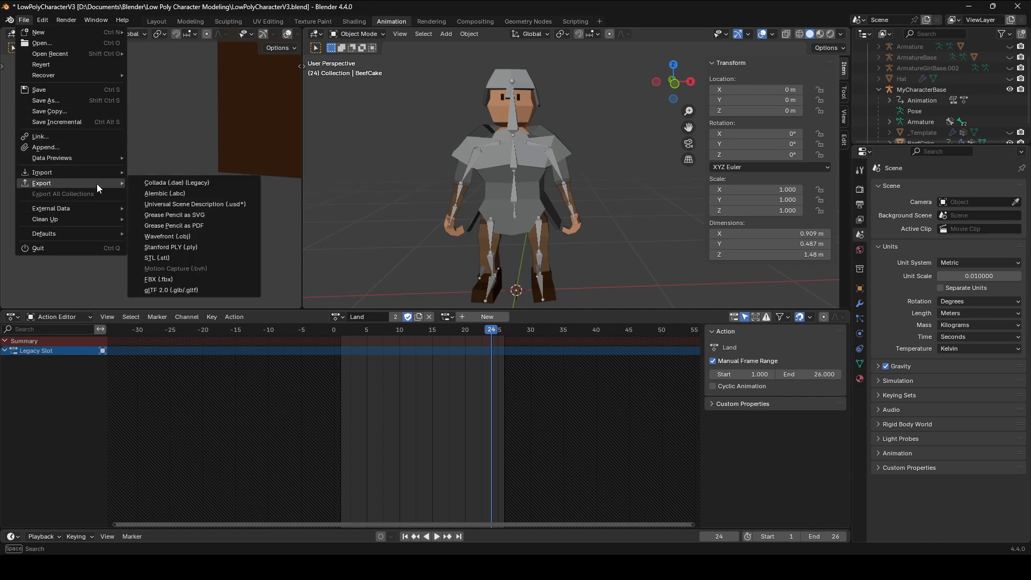
{"action": "left_click", "coordinate": [168, 280]}
{"action": "left_click", "coordinate": [715, 156]}
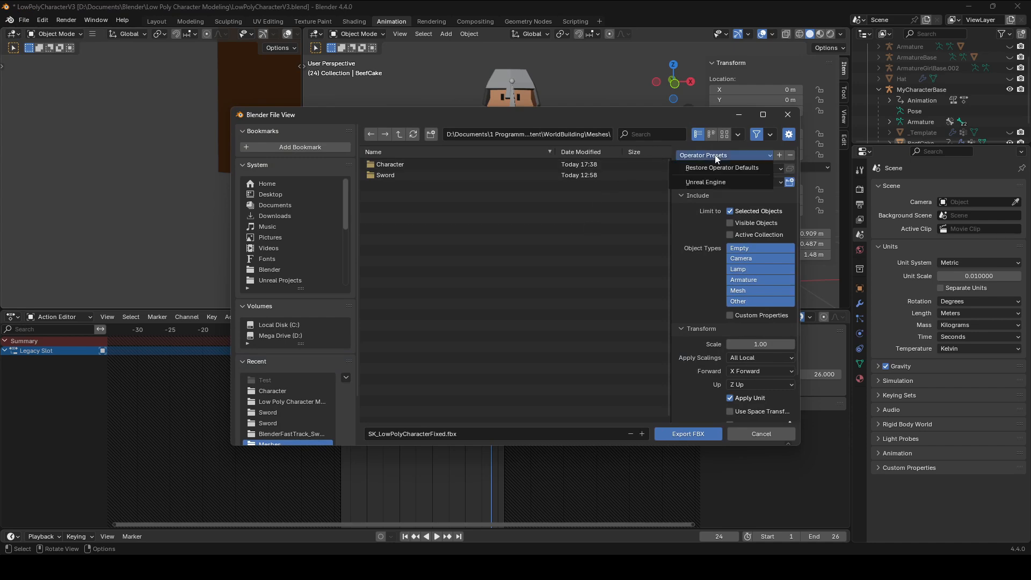
{"action": "left_click", "coordinate": [718, 180]}
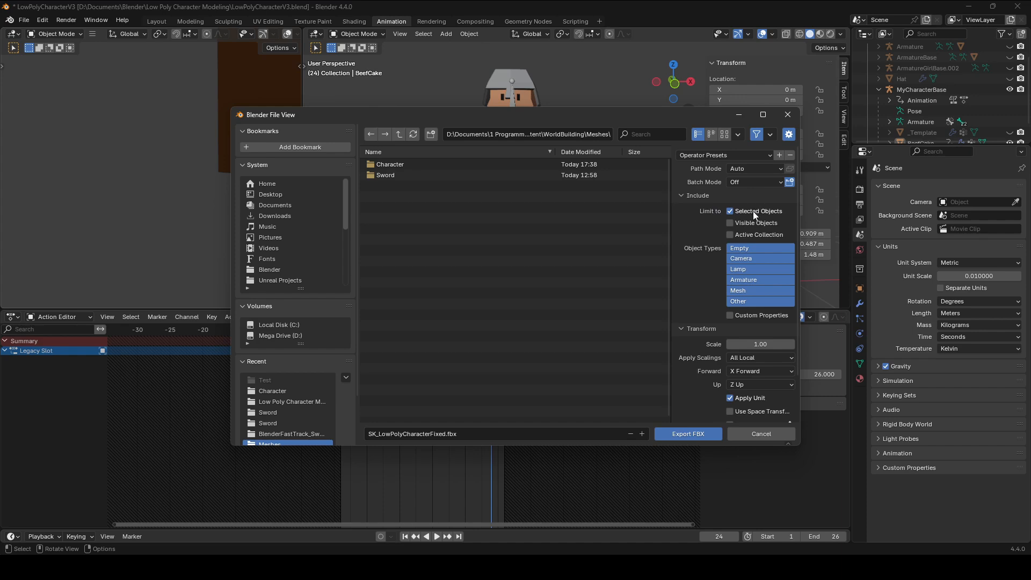
Select the MyCharacterBase armature together with the BeefCake mesh in the scene hierarchy.
{"action": "left_click", "coordinate": [939, 91]}
{"action": "scroll", "coordinate": [938, 92], "scroll_direction": "down", "scroll_amount": 2}
{"action": "left_click", "coordinate": [915, 123], "text": "ctrl"}
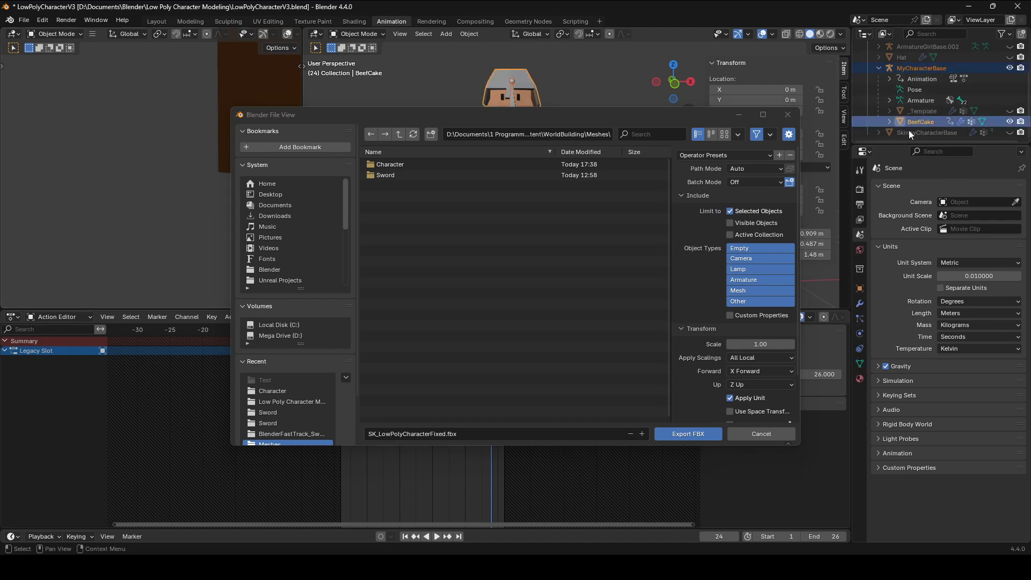
Review the transform and armature options of the FBX export, and close it without exporting.
{"action": "scroll", "coordinate": [694, 222], "scroll_direction": "down", "scroll_amount": 1}
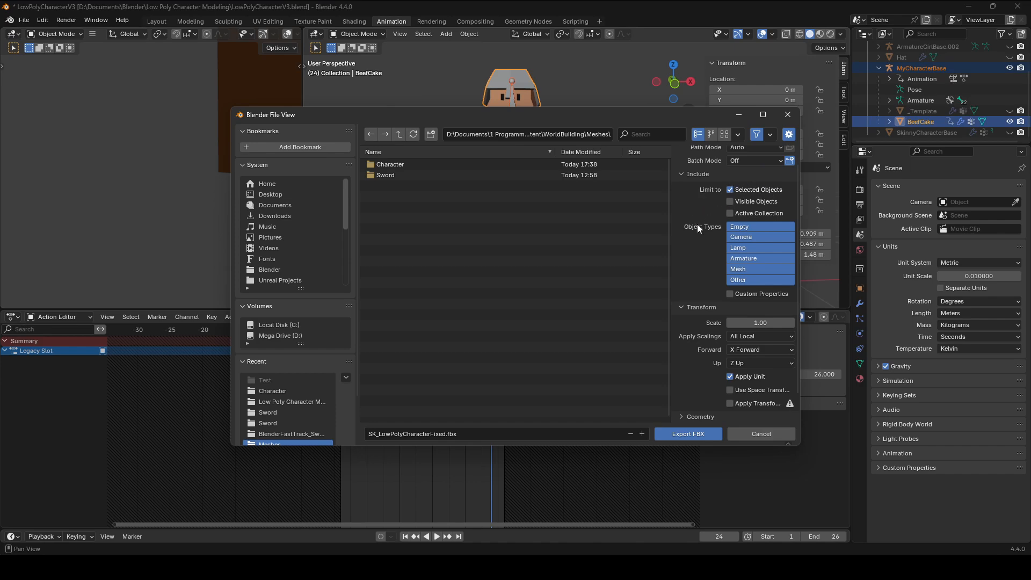
{"action": "scroll", "coordinate": [698, 224], "scroll_direction": "down", "scroll_amount": 1}
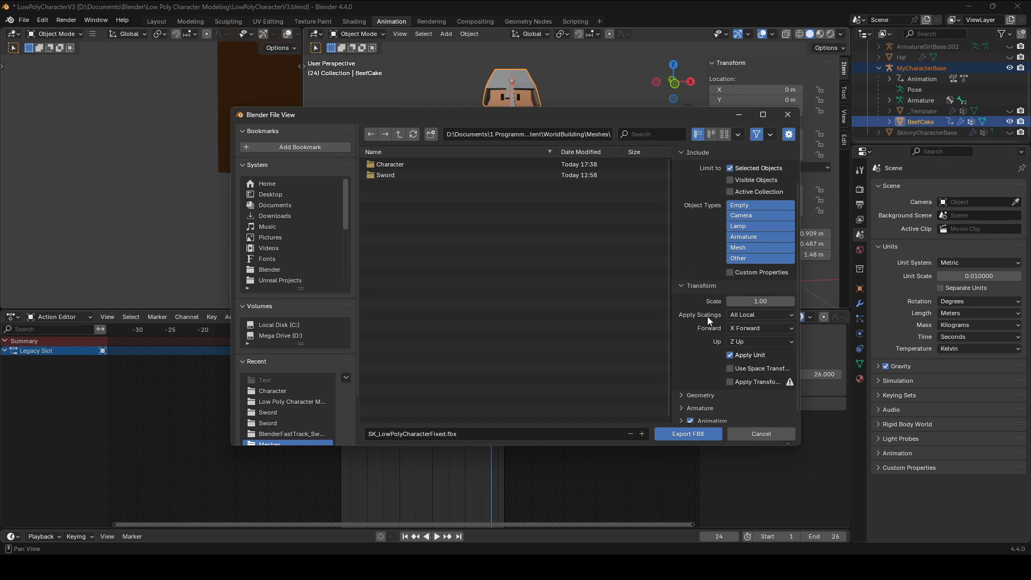
{"action": "scroll", "coordinate": [703, 312], "scroll_direction": "down", "scroll_amount": 1}
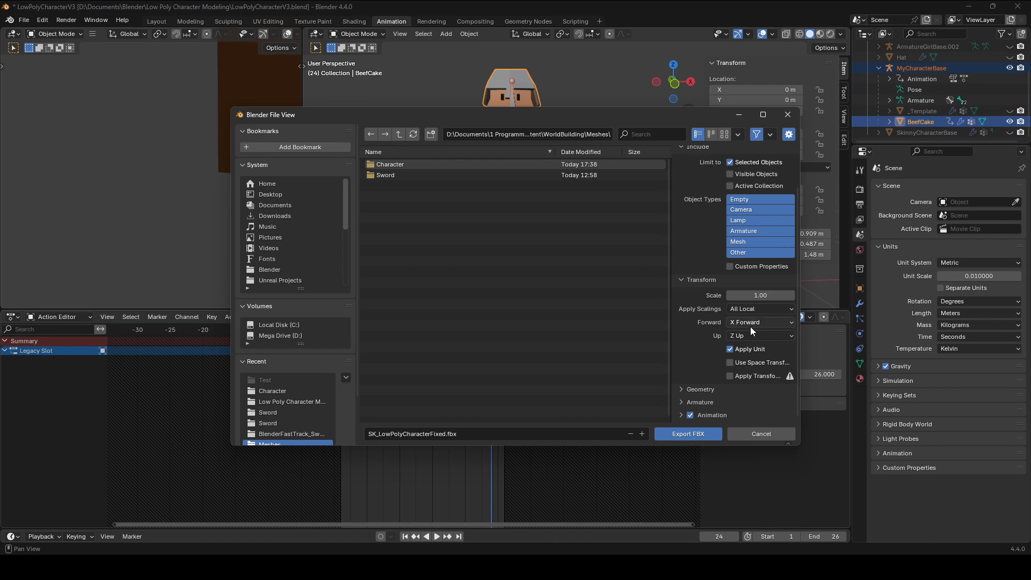
{"action": "left_click", "coordinate": [678, 402]}
{"action": "scroll", "coordinate": [701, 340], "scroll_direction": "down", "scroll_amount": 3}
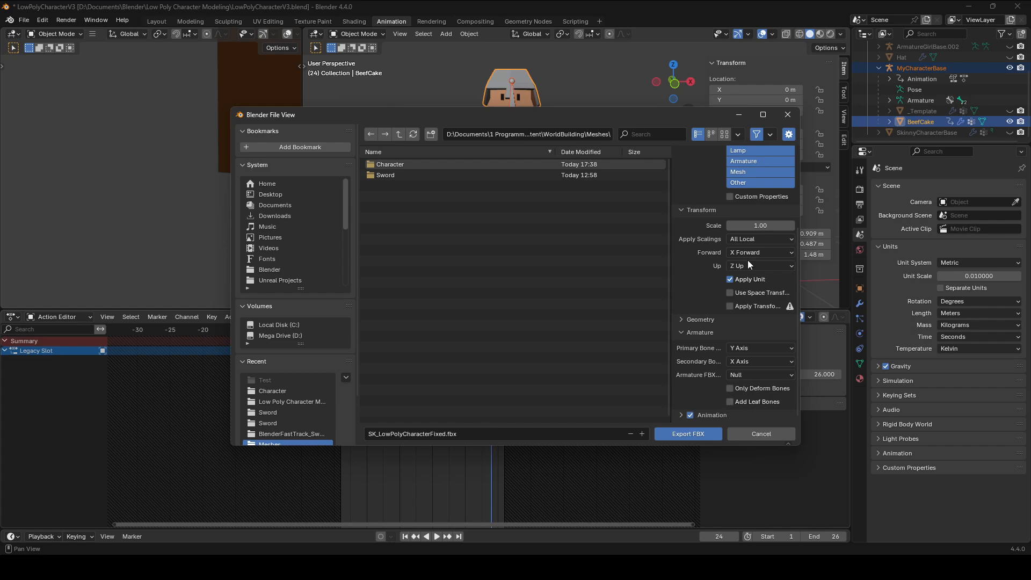
{"action": "left_click", "coordinate": [788, 115]}
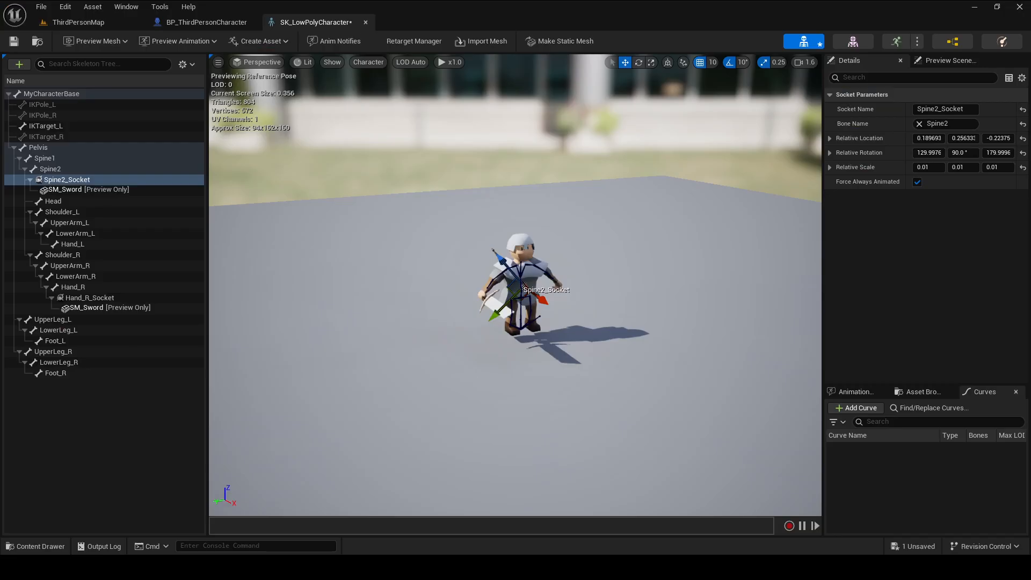
Switch to Unreal Editor and check the bone scale of Spine1 and the MyCharacterBase root.
{"action": "left_click", "coordinate": [413, 230]}
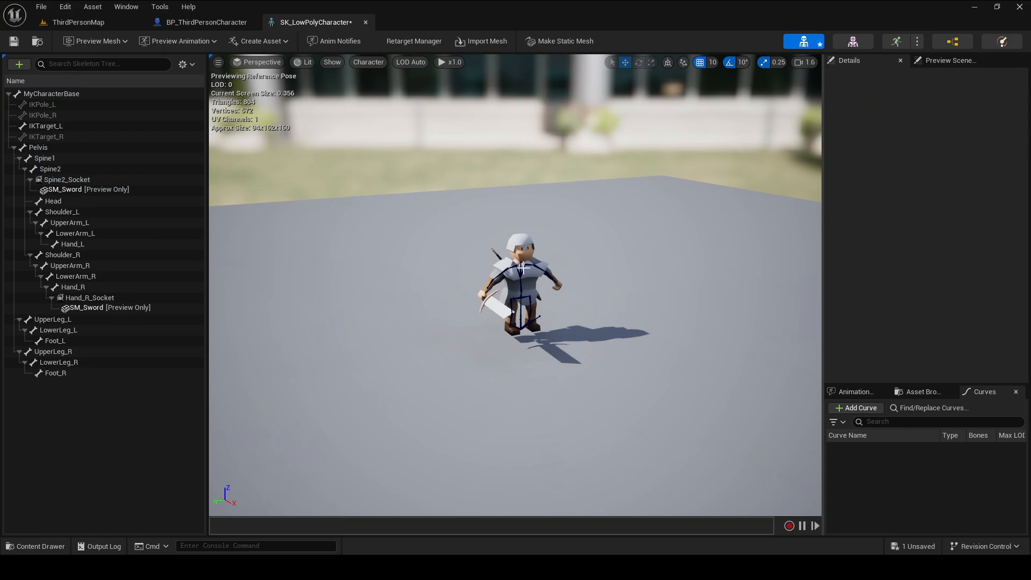
{"action": "left_click", "coordinate": [523, 281]}
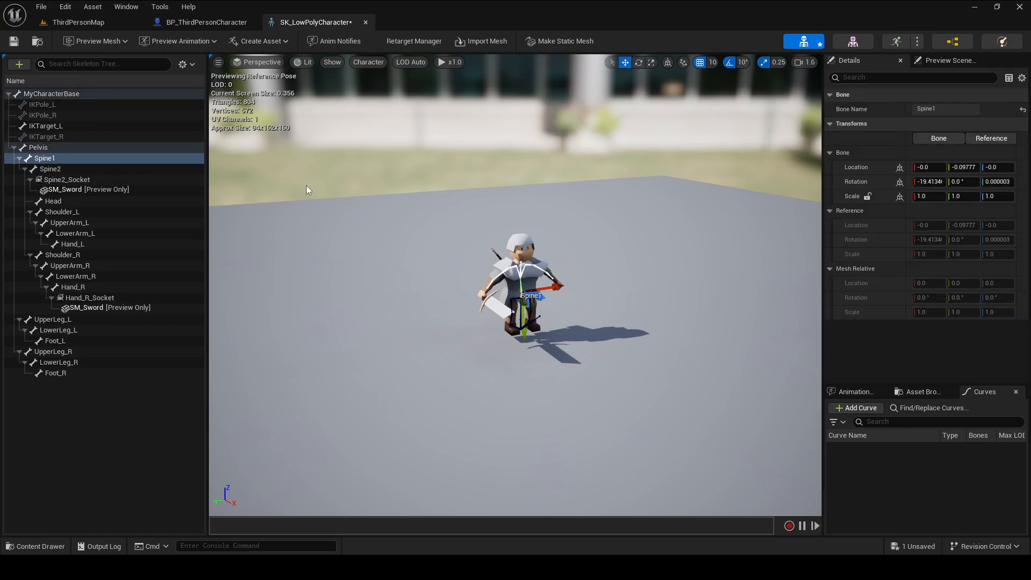
{"action": "left_click", "coordinate": [65, 94]}
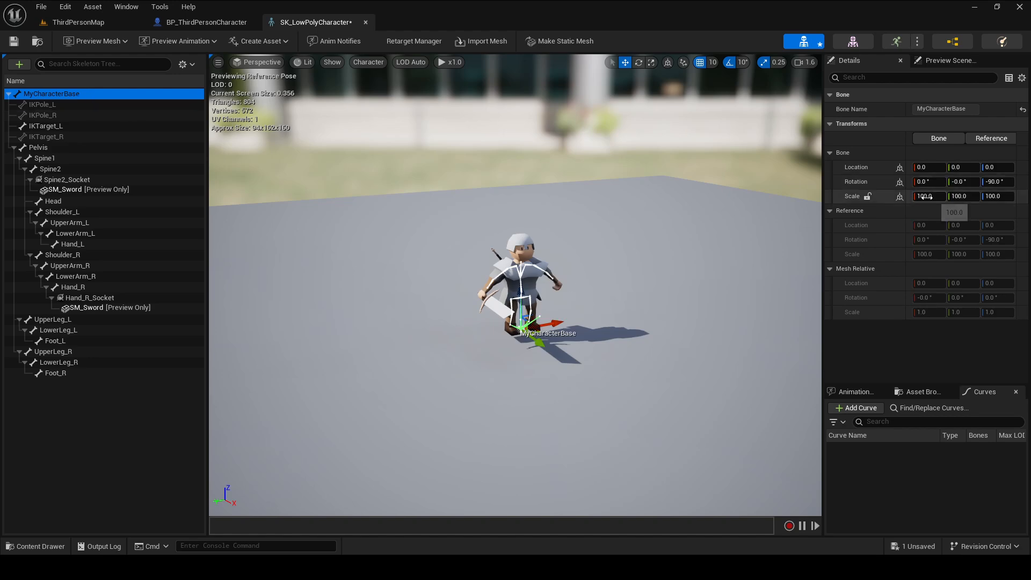
Enlarge the Content Browser in the ThirdPersonMap level and examine the assets in the Character folder and its Animations subfolder.
{"action": "left_click", "coordinate": [99, 23]}
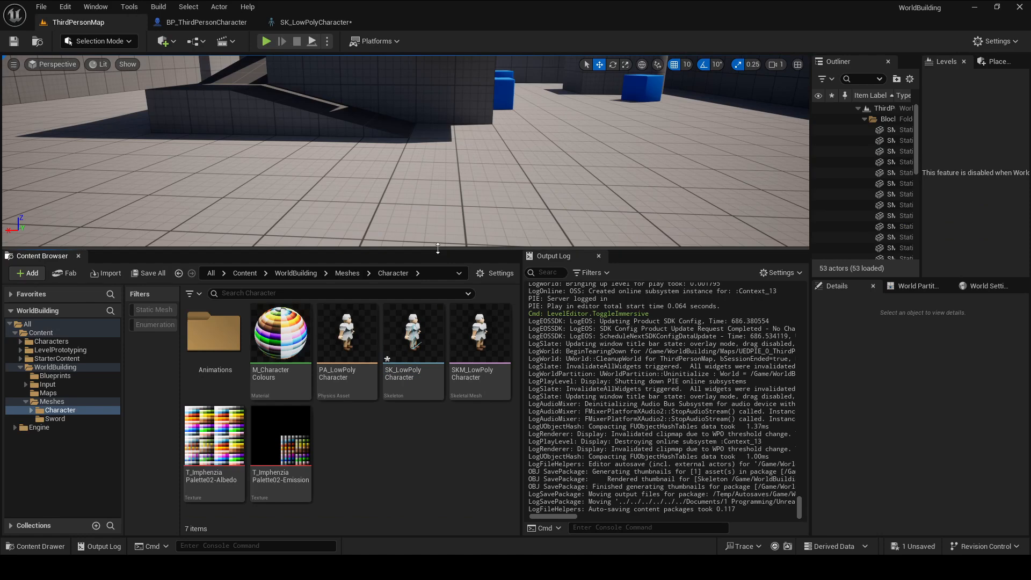
{"action": "left_click_drag", "start_coordinate": [438, 248], "coordinate": [438, 213]}
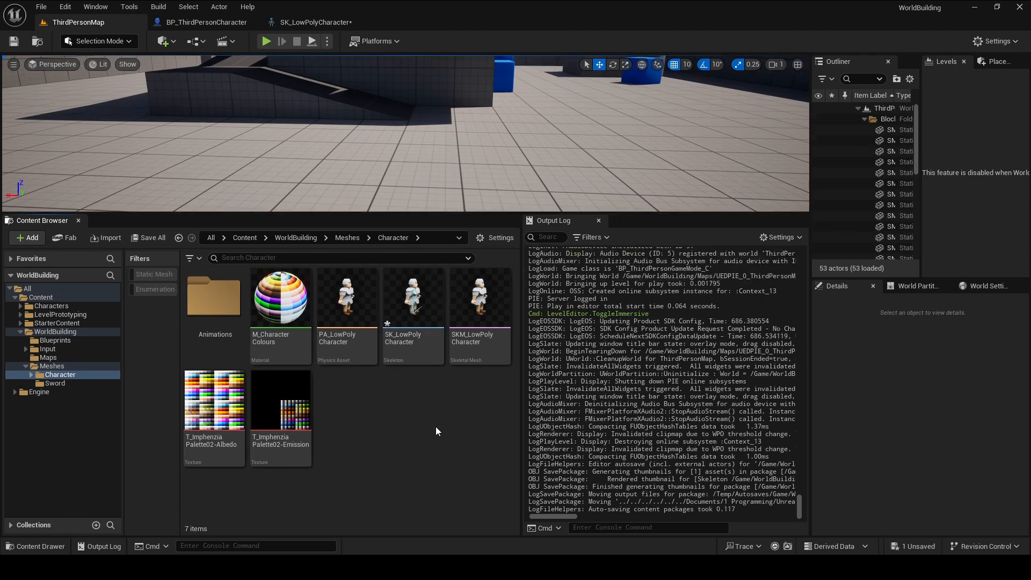
{"action": "left_click", "coordinate": [222, 328]}
{"action": "double_click", "coordinate": [223, 328]}
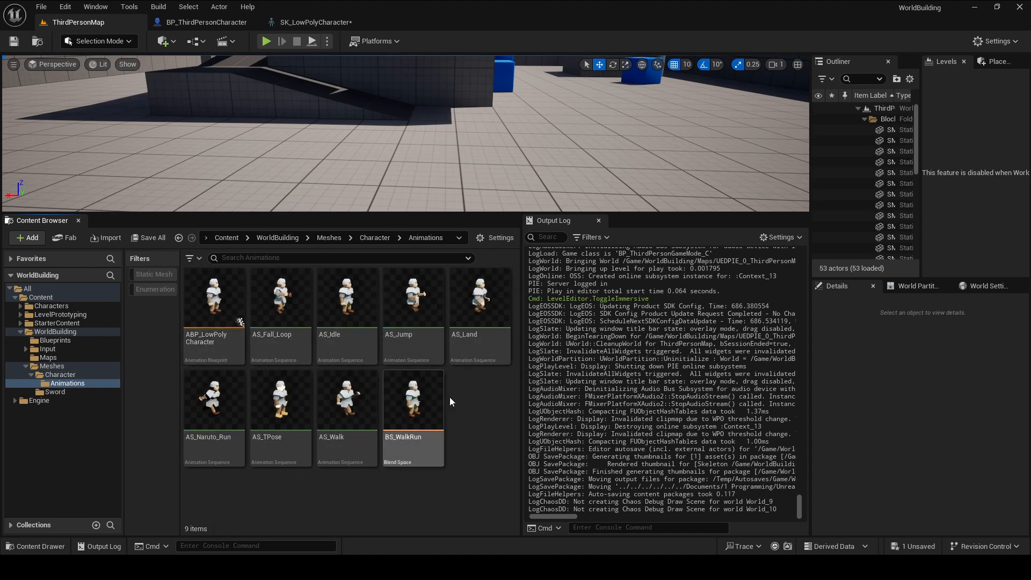
{"action": "key", "text": "alt+Left"}
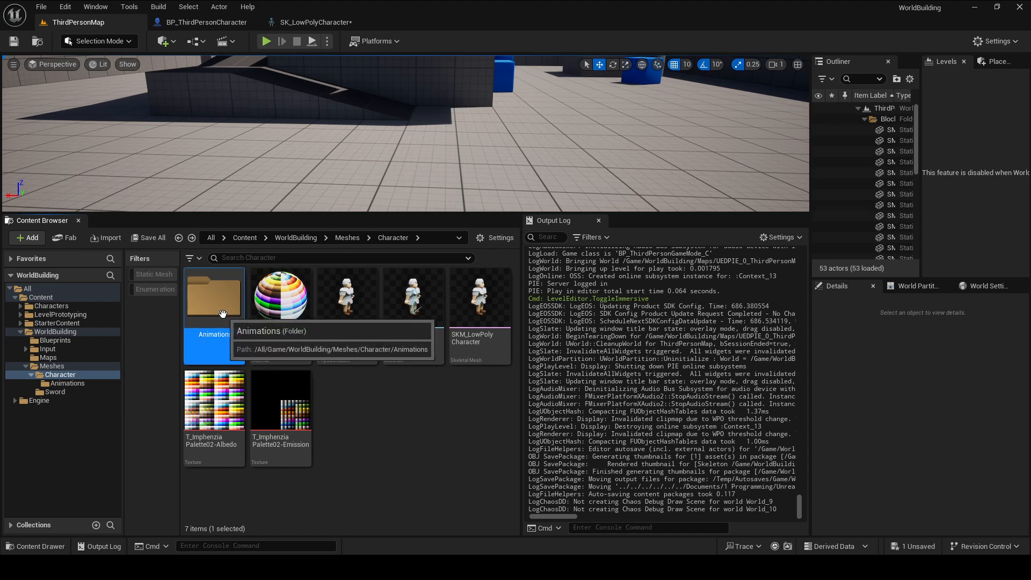
{"action": "left_click", "coordinate": [390, 398]}
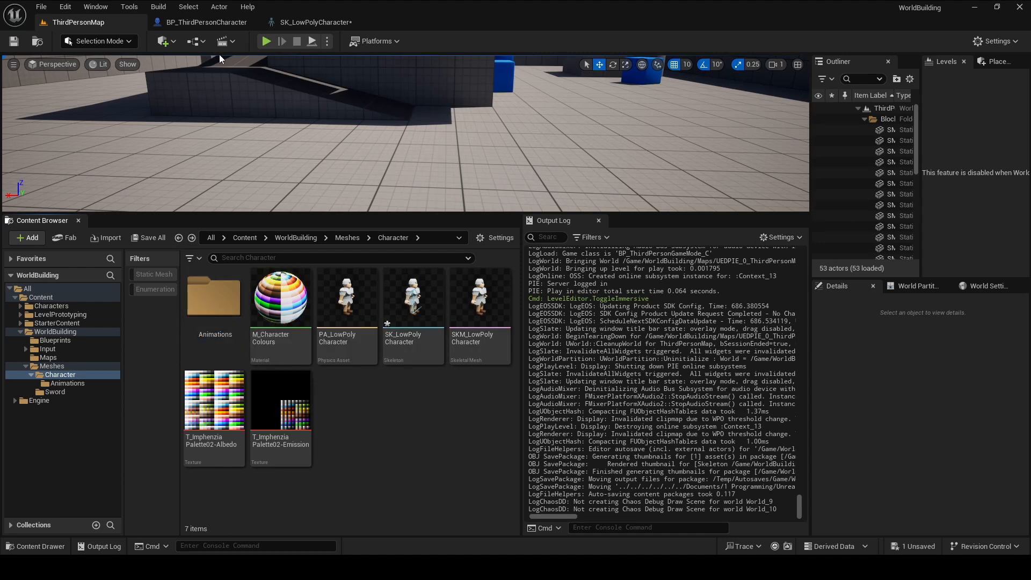
Return to the SK_LowPolyCharacter skeleton and check the relative scale of Spine2_Socket and Hand_R_Socket.
{"action": "left_click", "coordinate": [317, 22]}
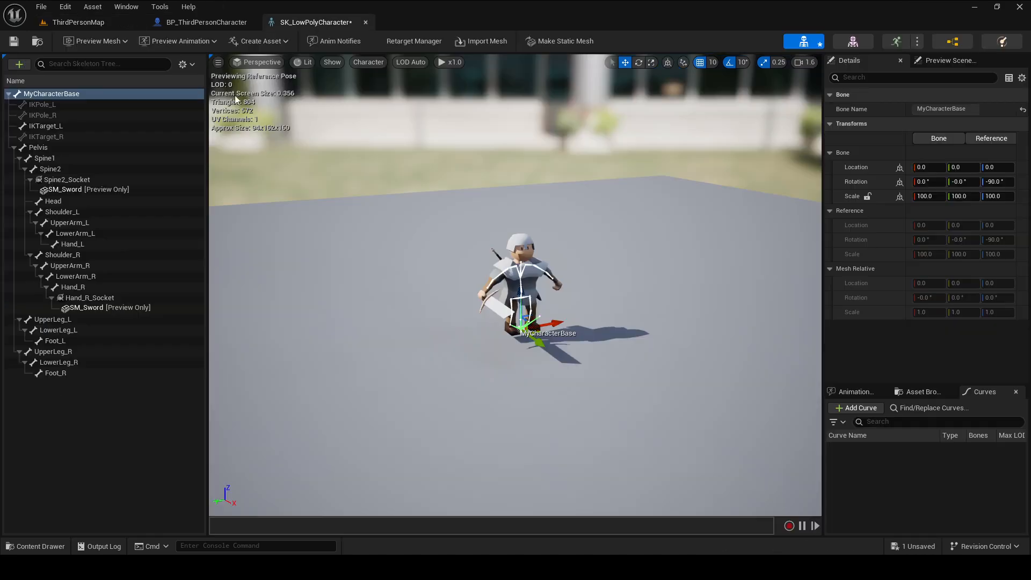
{"action": "left_click", "coordinate": [96, 178]}
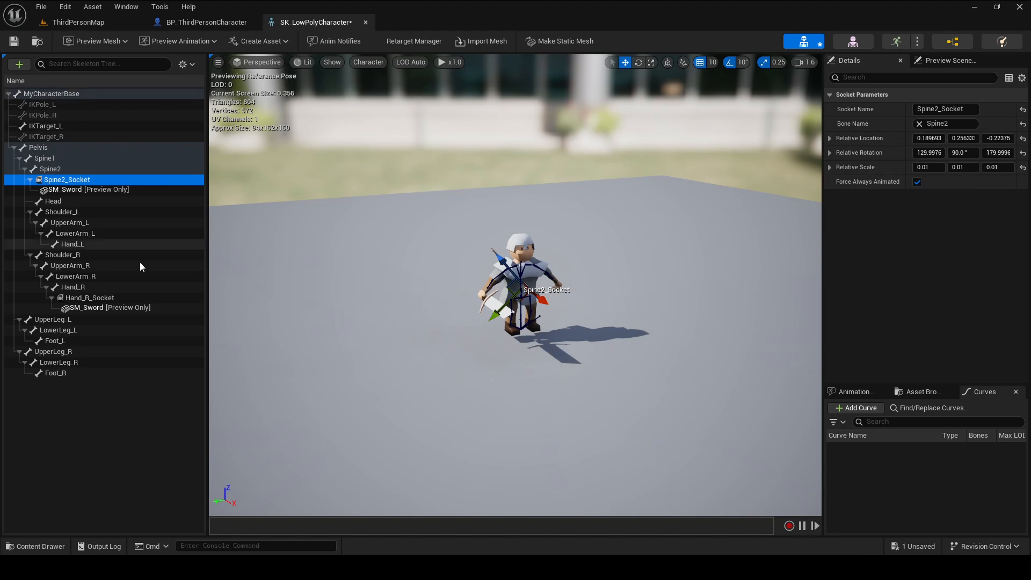
{"action": "left_click", "coordinate": [88, 297]}
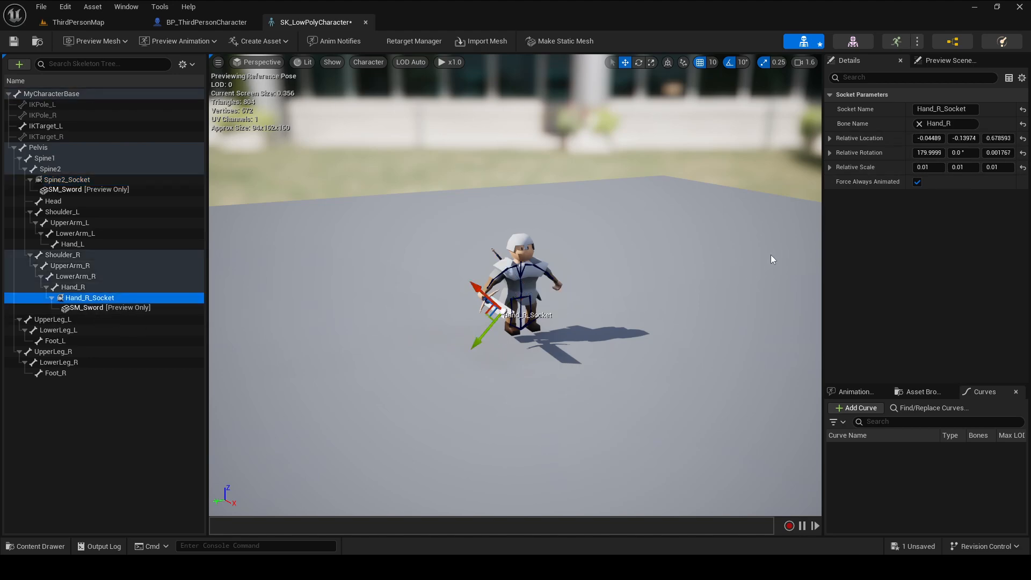
Go back to the ThirdPersonMap level, widen the Outliner slightly, and open the character's Animations folder.
{"action": "left_click", "coordinate": [102, 19]}
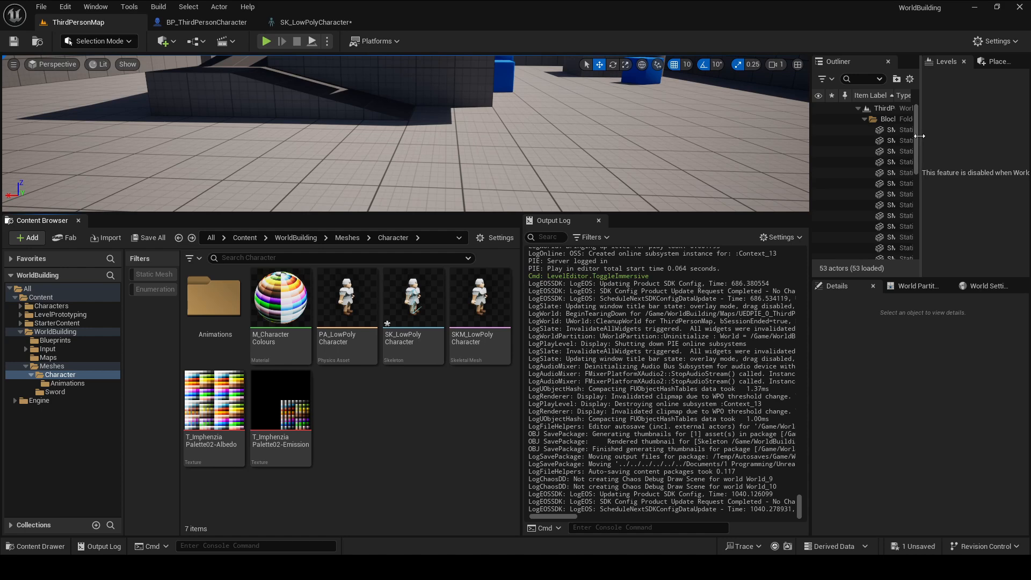
{"action": "left_click_drag", "start_coordinate": [919, 138], "coordinate": [924, 138]}
{"action": "double_click", "coordinate": [214, 298]}
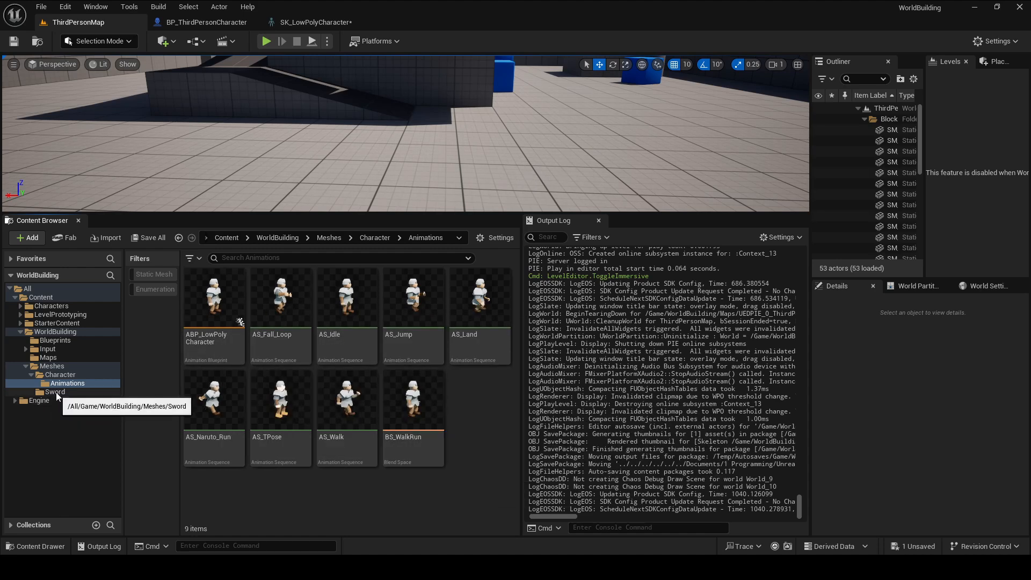
Play the level in full screen and run the character across the floor to examine the sword on its back.
{"action": "left_click", "coordinate": [266, 41]}
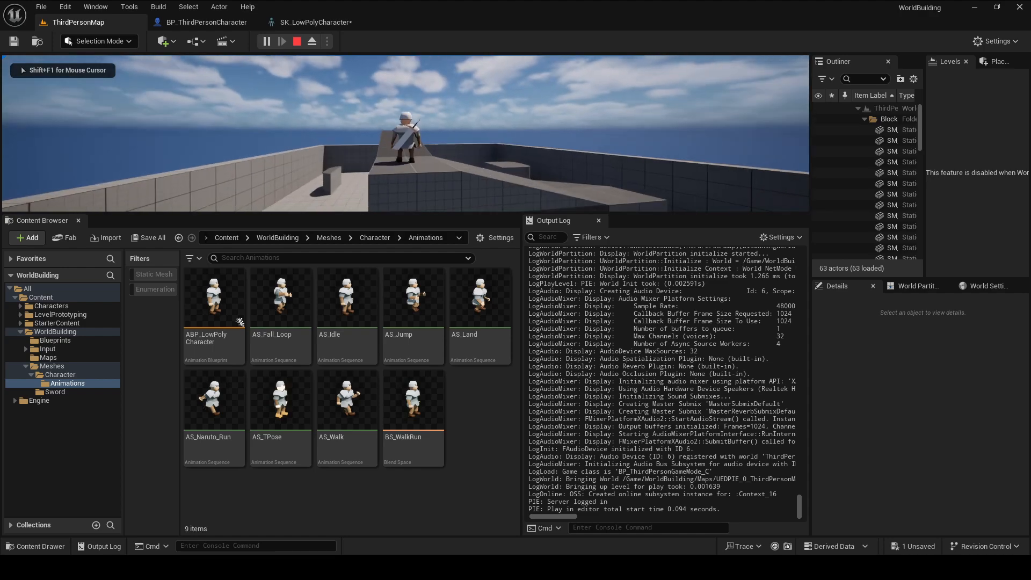
{"action": "key", "text": "F11"}
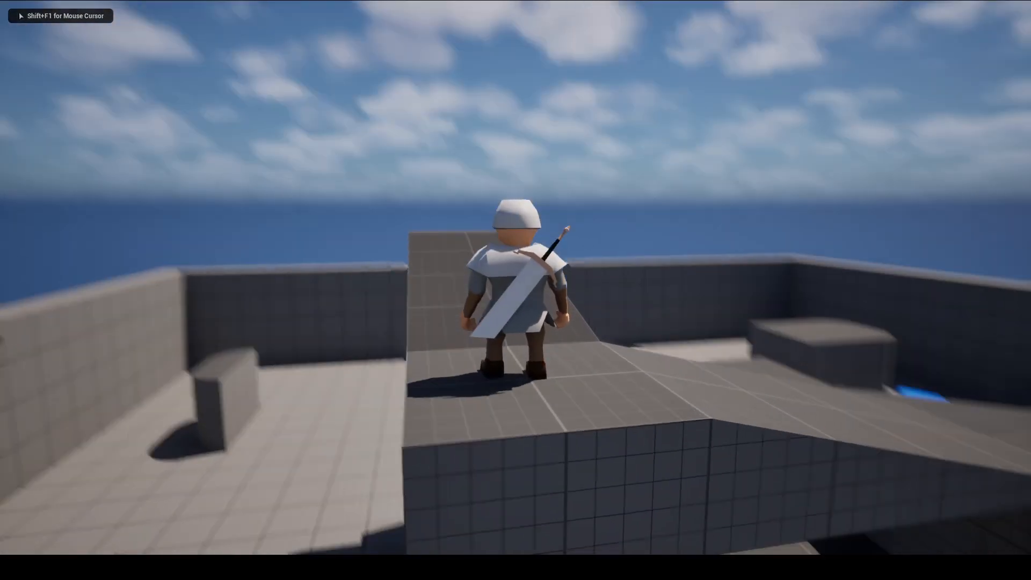
{"action": "key", "text": "d"}
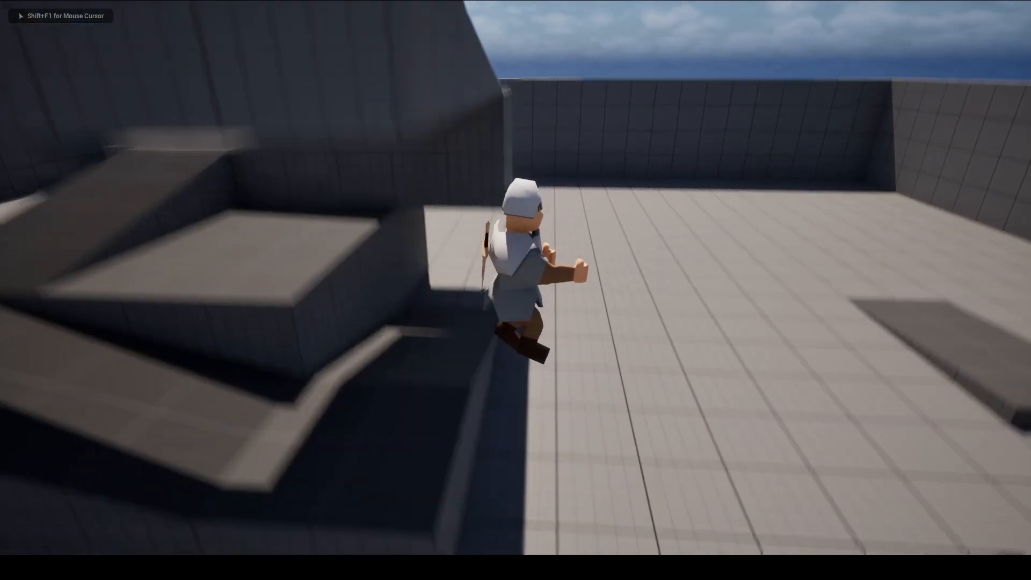
{"action": "key", "text": "s"}
{"action": "key", "text": "a"}
{"action": "key", "text": "w"}
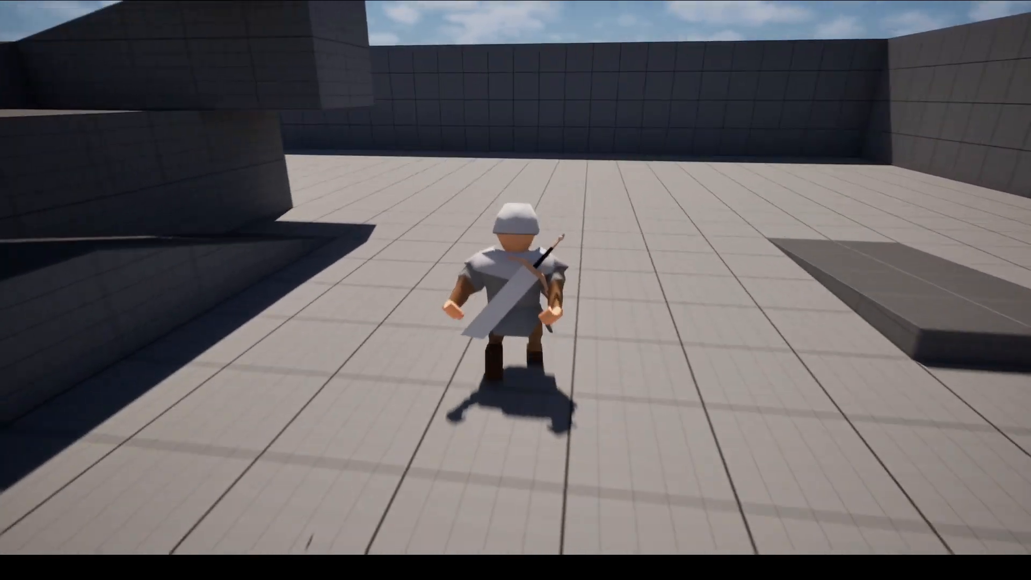
{"action": "key", "text": "w"}
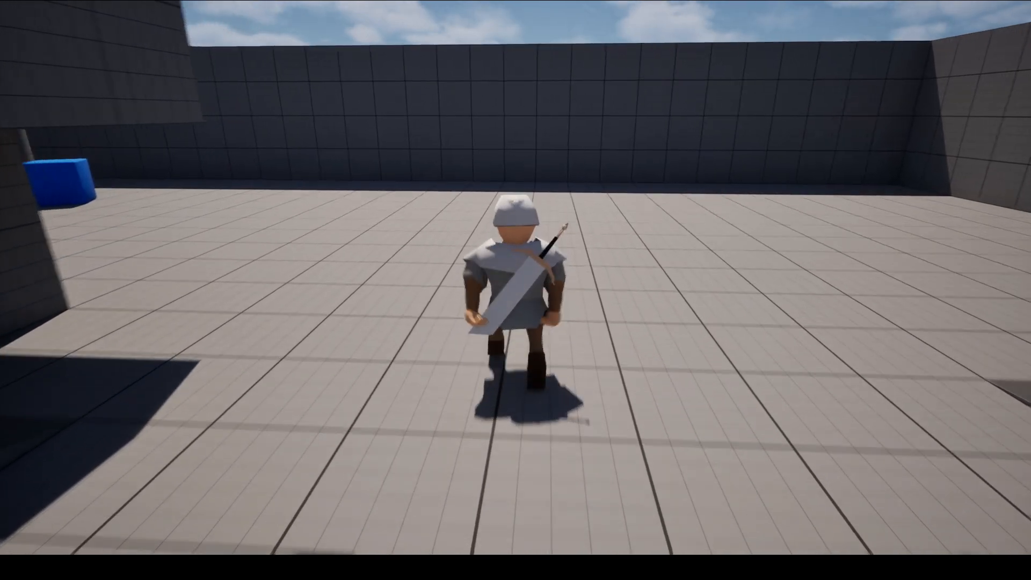
Move the character around near the pedestal sword to check the sword's size in its hand, and end the play session.
{"action": "key", "text": "s"}
{"action": "key", "text": "d"}
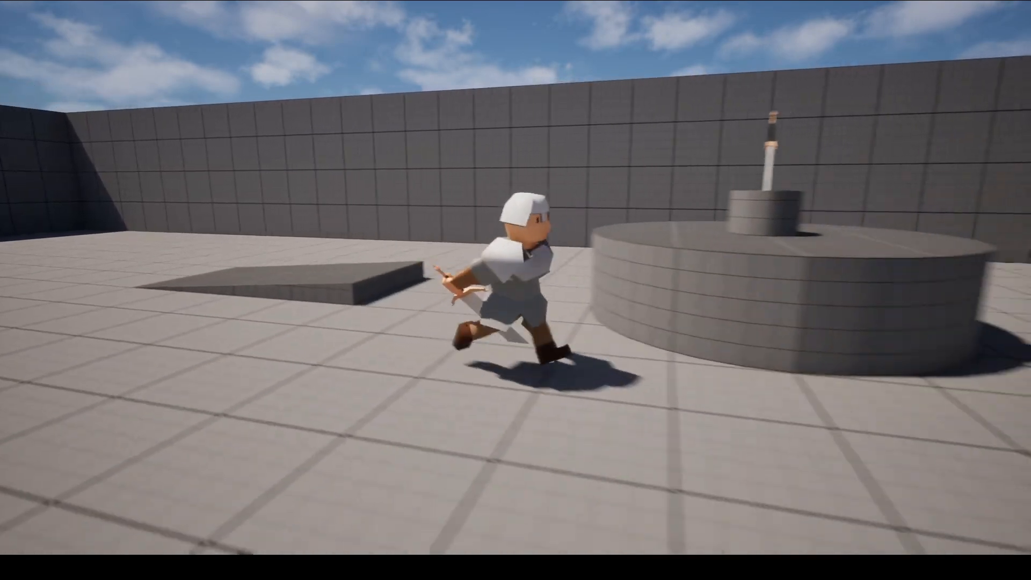
{"action": "key", "text": "s"}
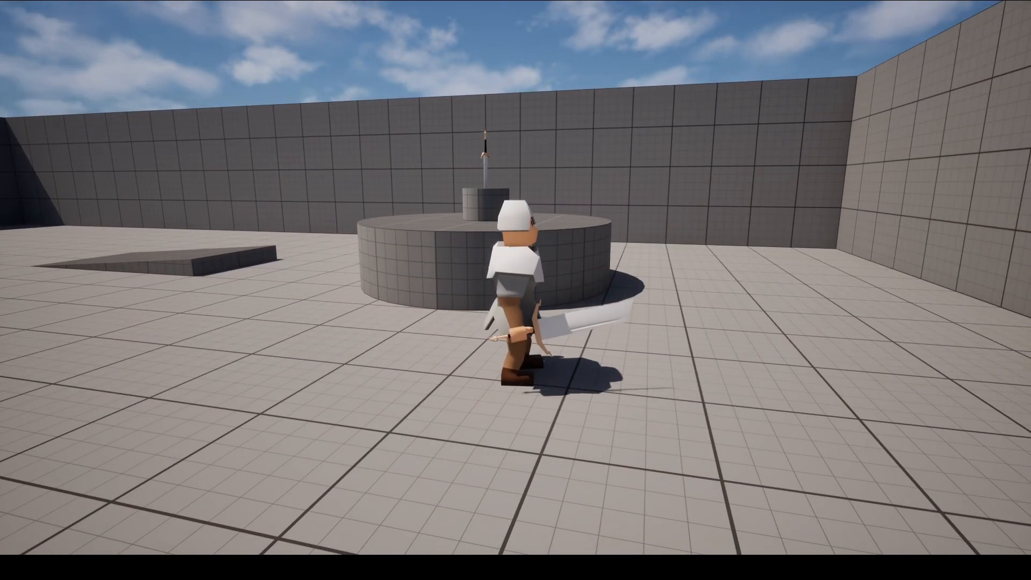
{"action": "key", "text": "a"}
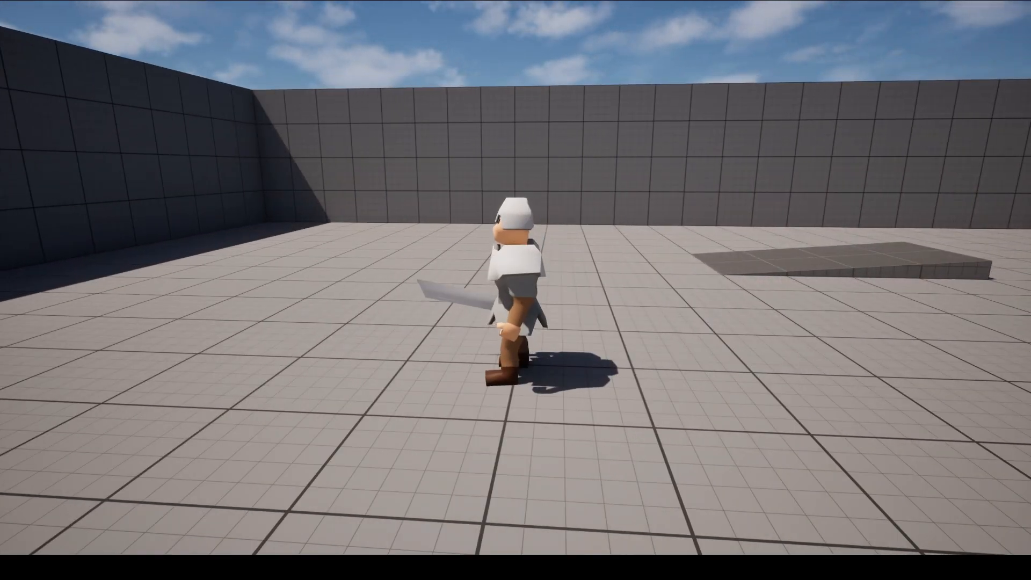
{"action": "key", "text": "a"}
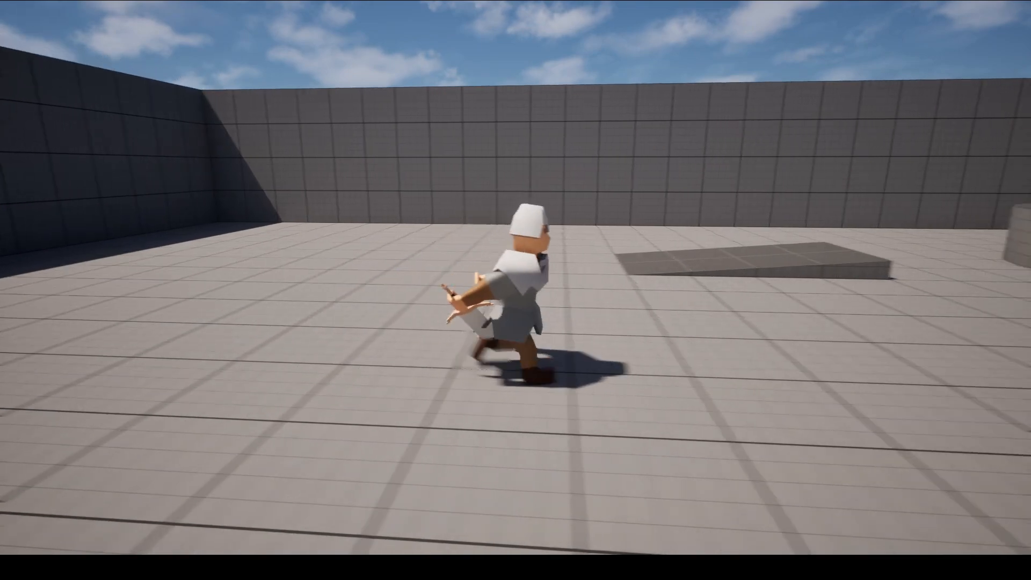
{"action": "key", "text": "s"}
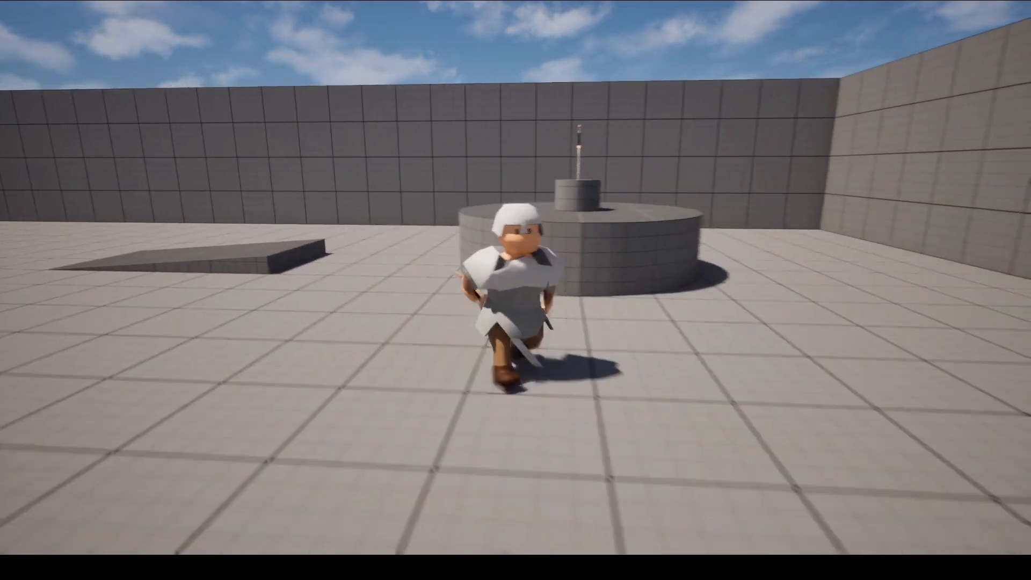
{"action": "key", "text": "a"}
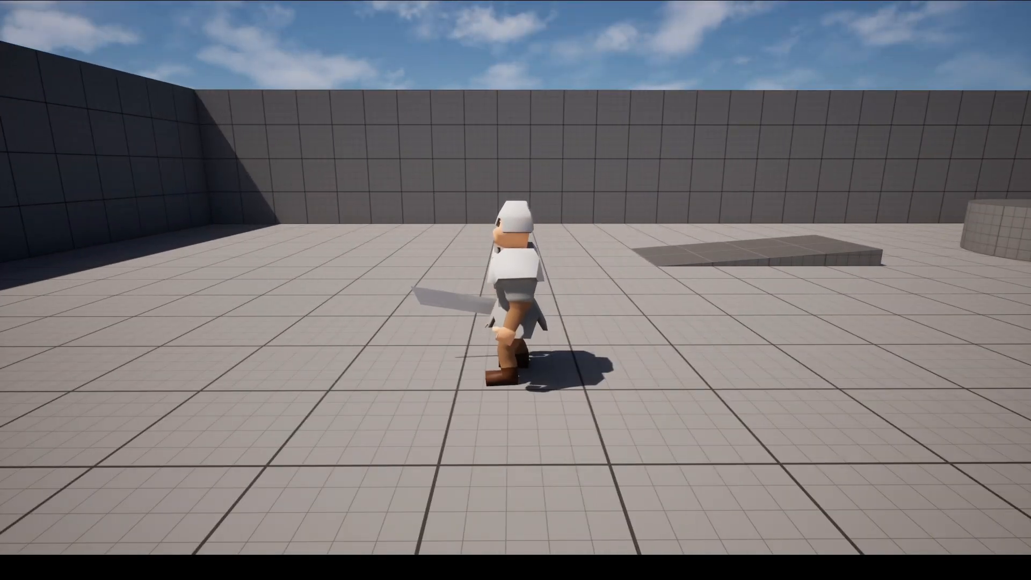
{"action": "key", "text": "d"}
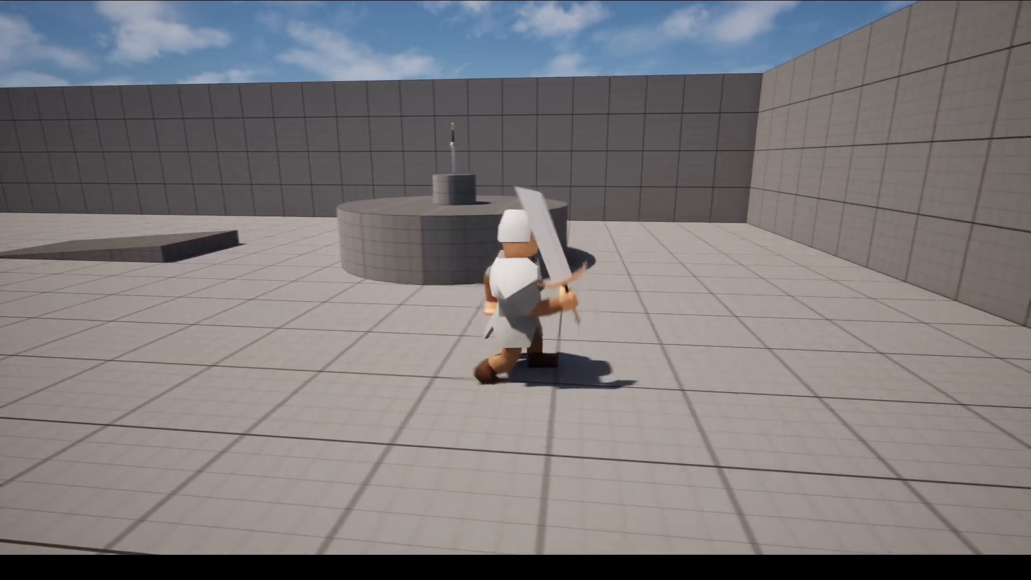
{"action": "key", "text": "a"}
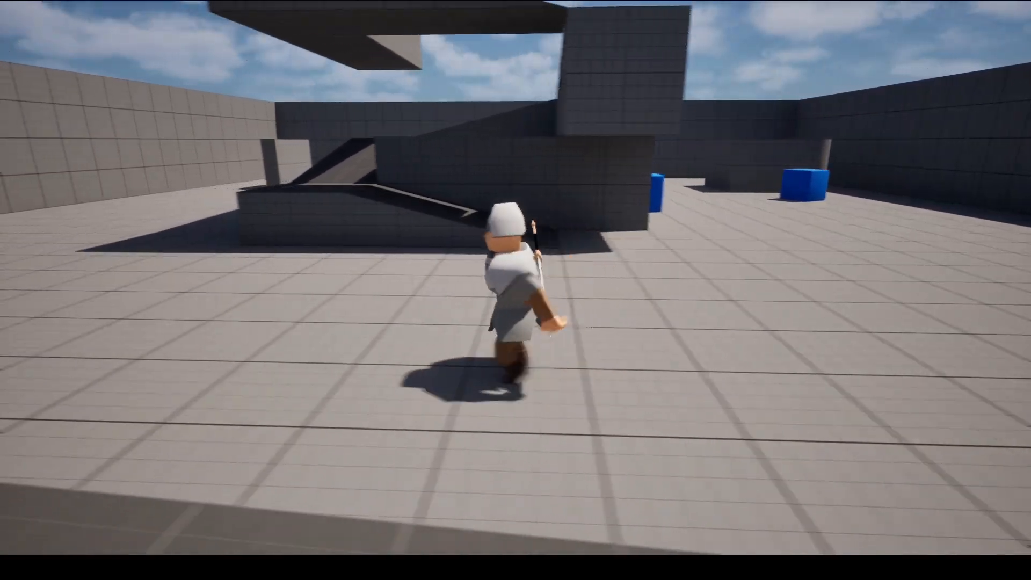
{"action": "key", "text": "Escape"}
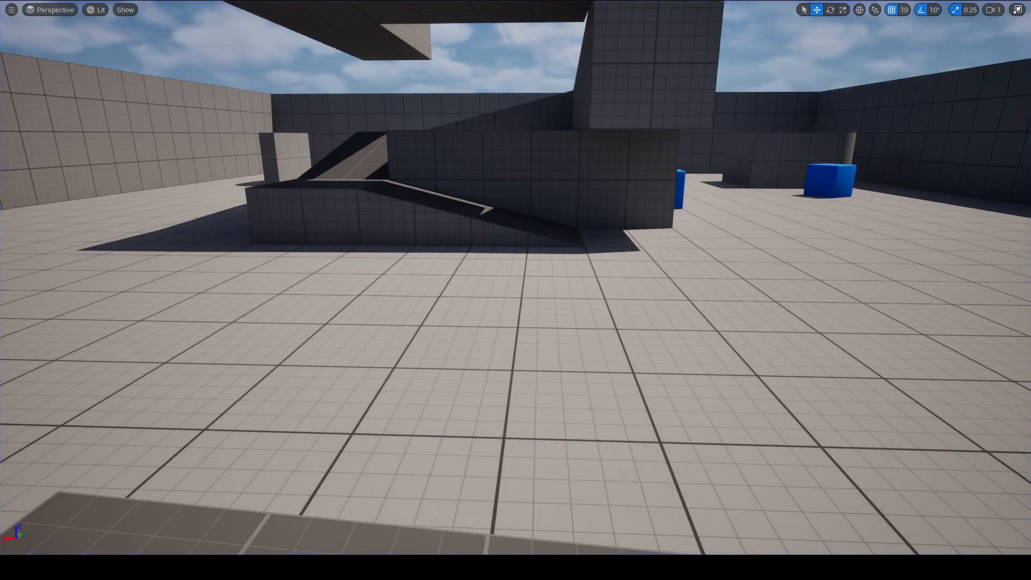